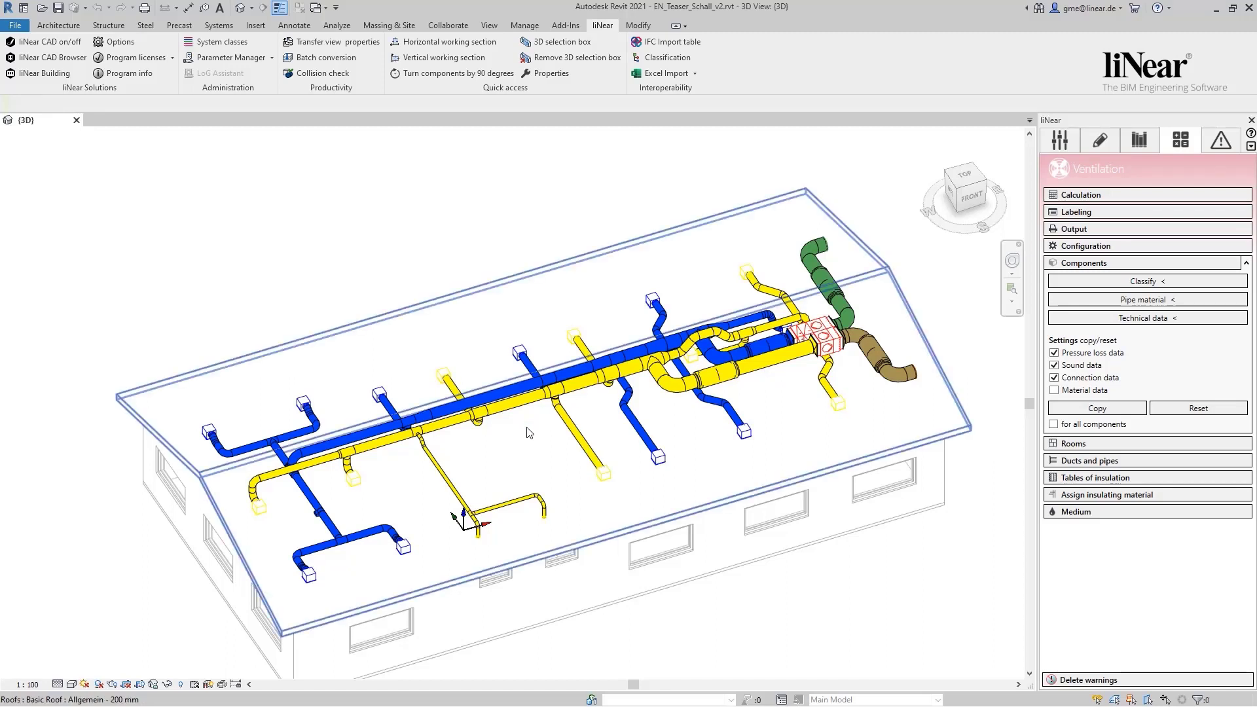
Change the visual style of the 3D view showing the duct network.
left_click(71, 684)
left_click(131, 644)
mouse_move(510, 472)
middle_mouse_down("shift")
mouse_move(592, 474)
mouse_move(425, 472)
middle_mouse_up("shift")
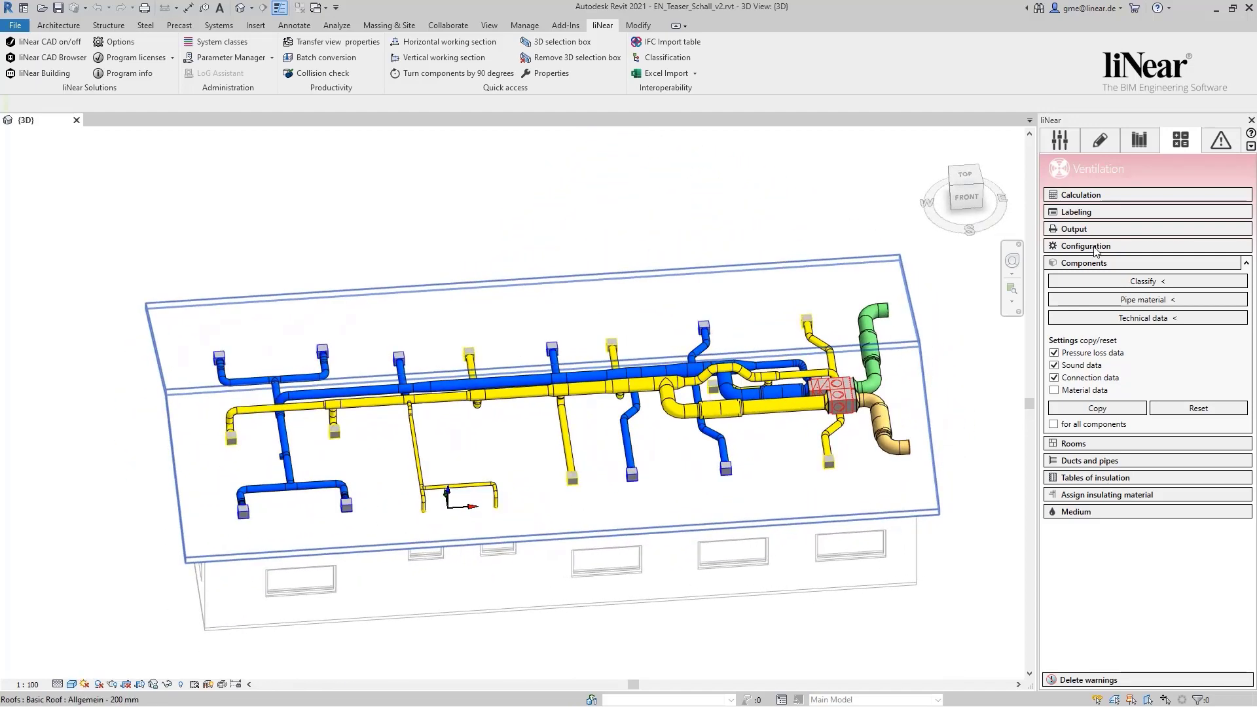
Open the ventilation calculation for the supply air system and review its flow paths and section parts by sound.
left_click(1123, 196)
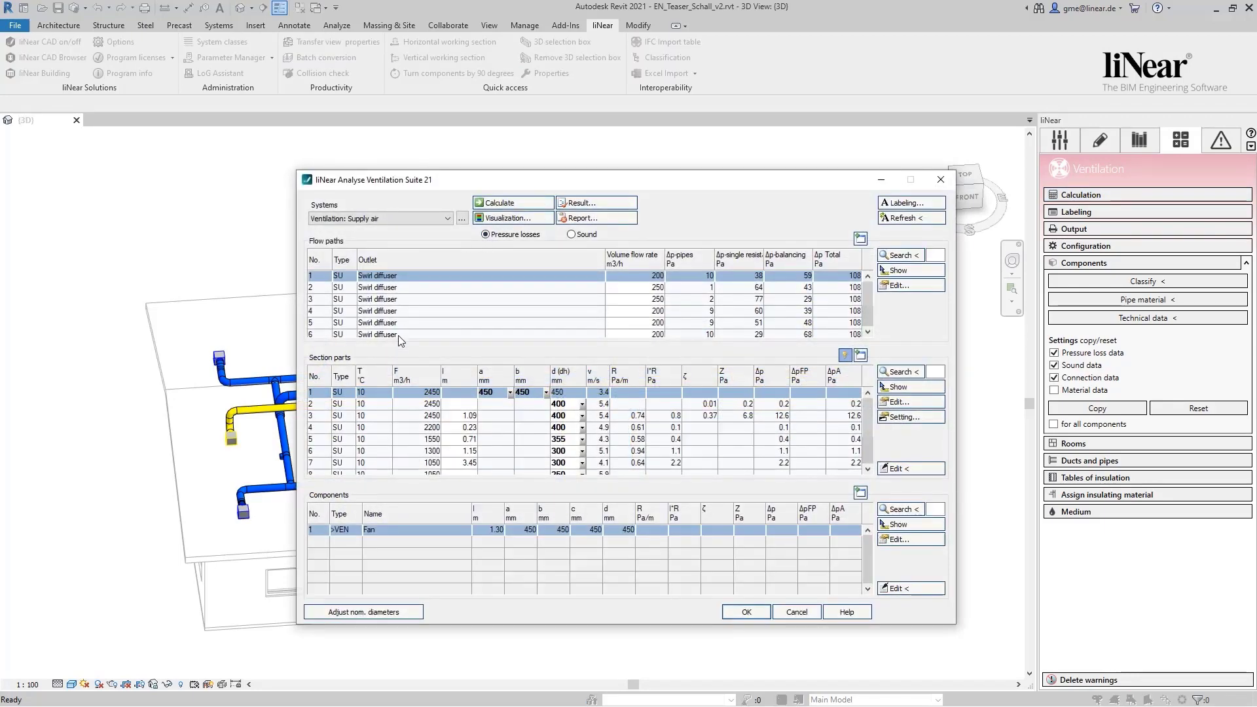
left_click(571, 234)
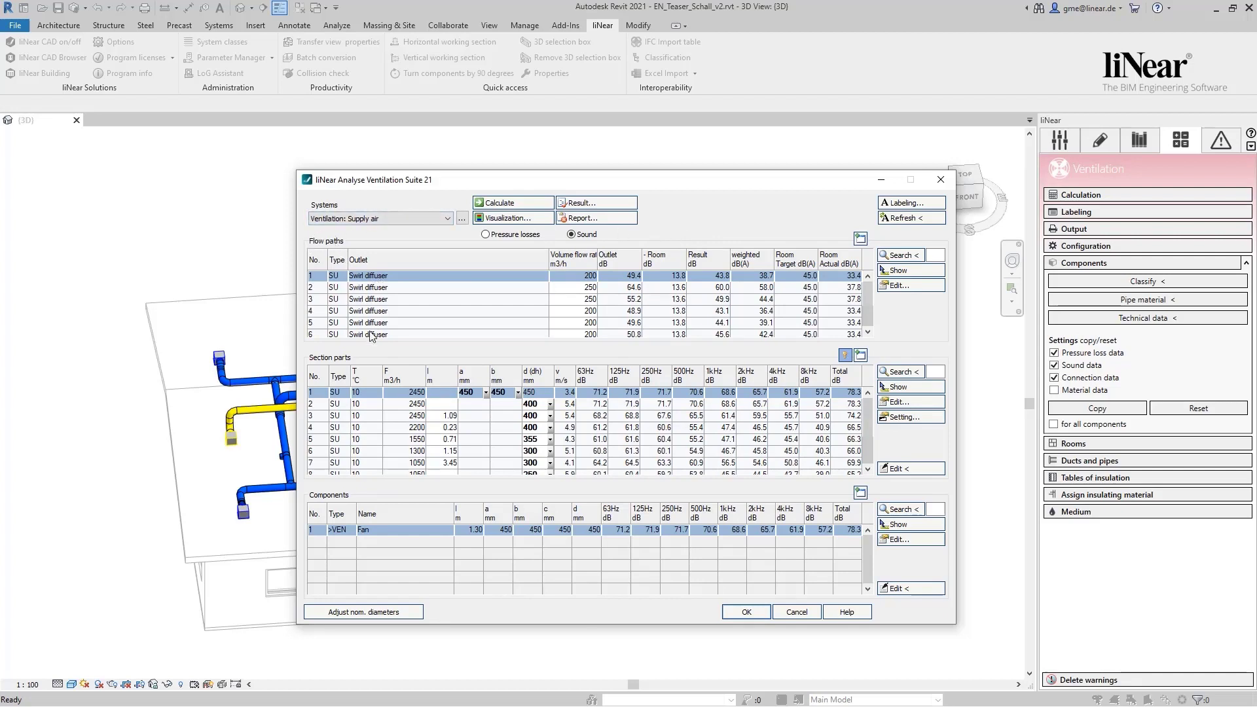
scroll(374, 303, "down", 1)
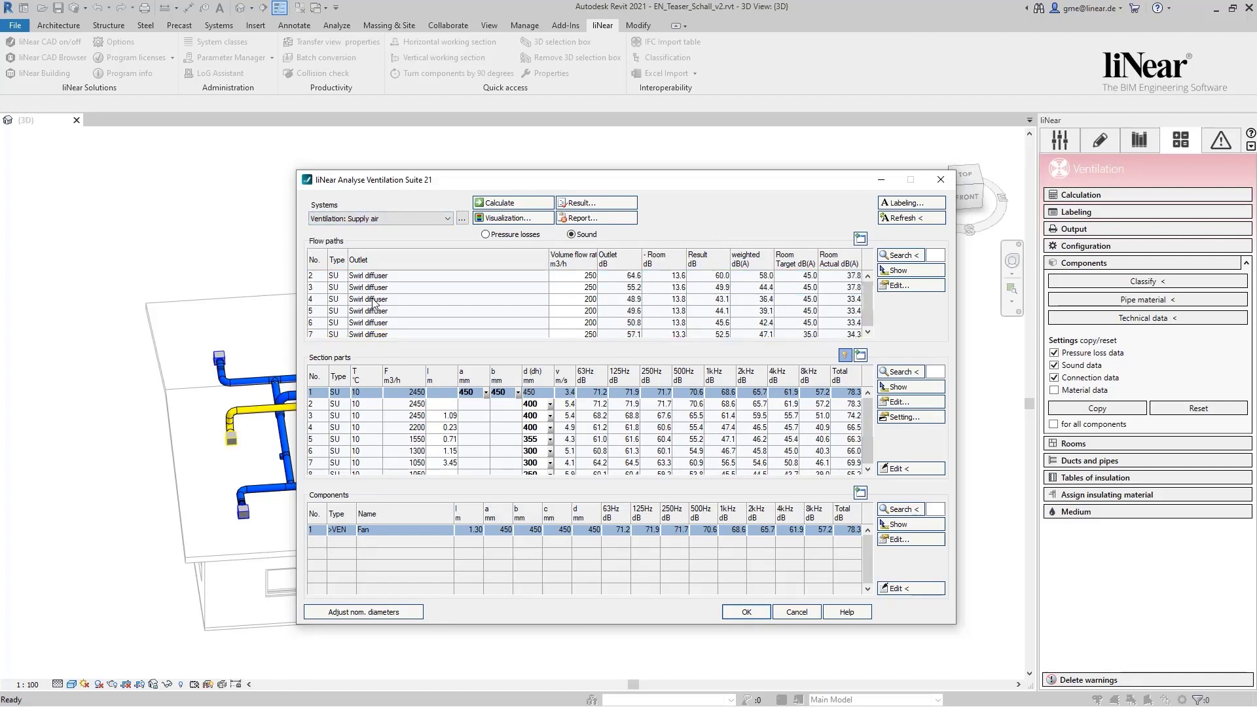
scroll(374, 303, "up", 1)
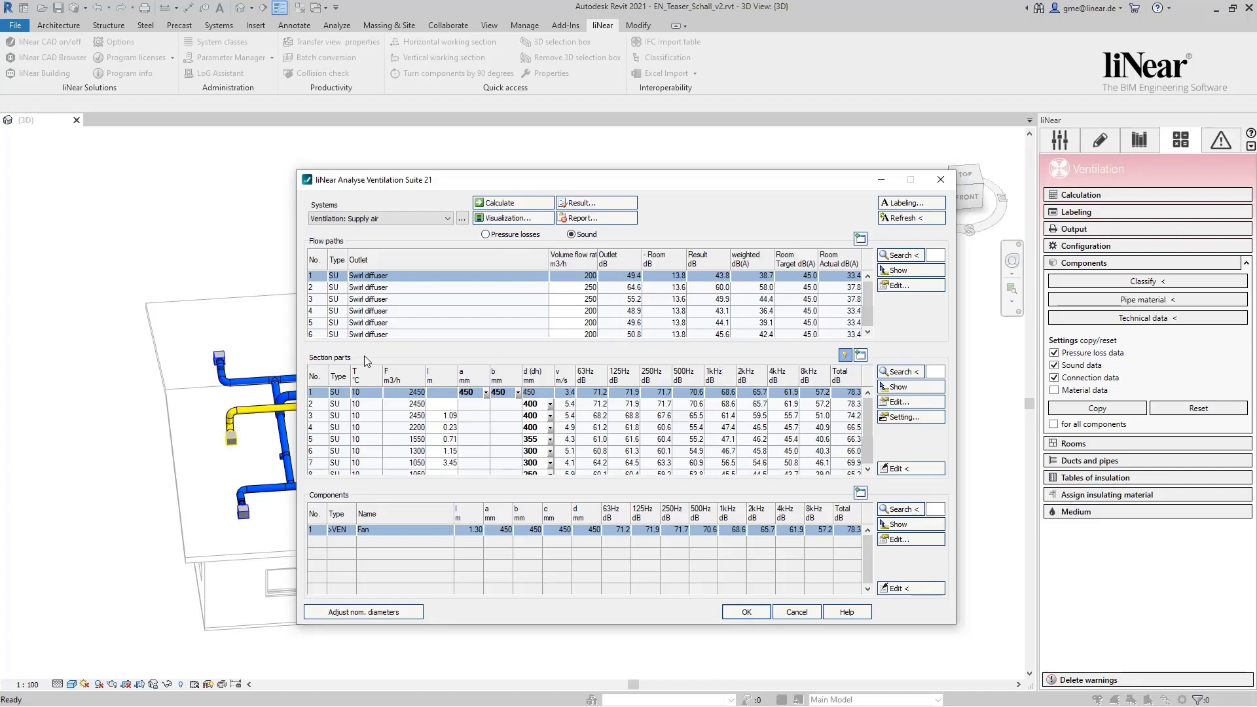
scroll(461, 429, "down", 5)
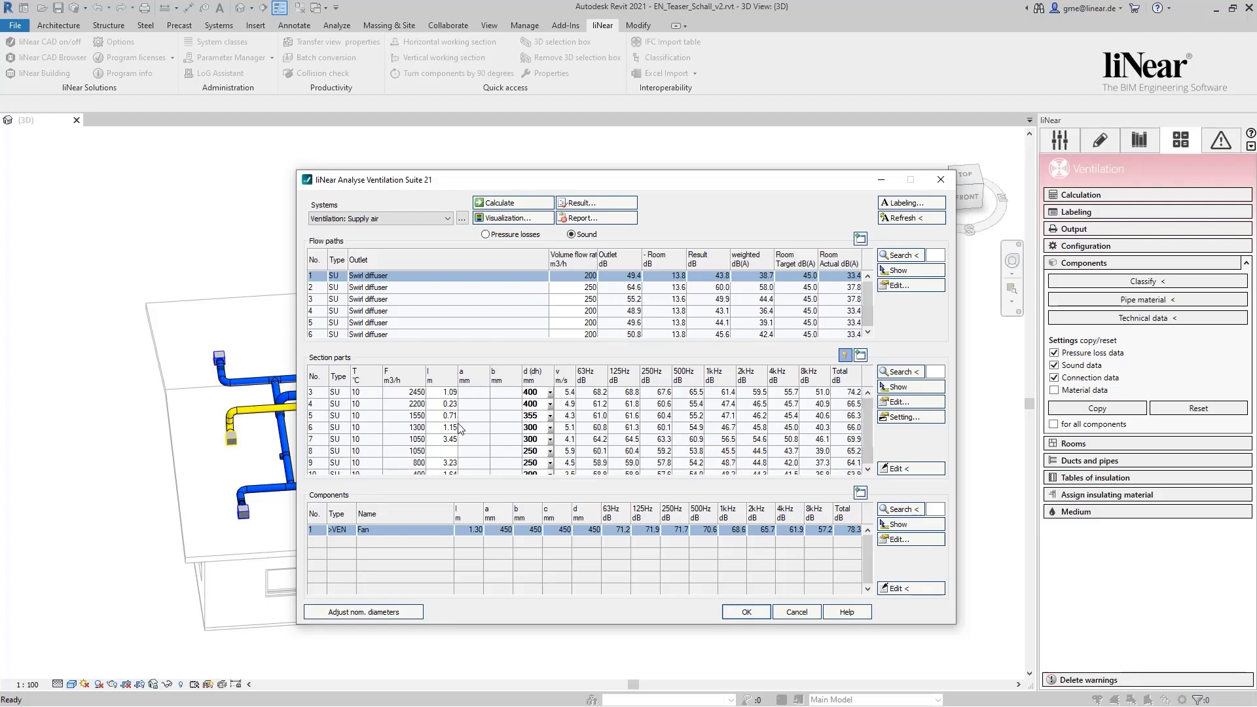
scroll(461, 428, "up", 5)
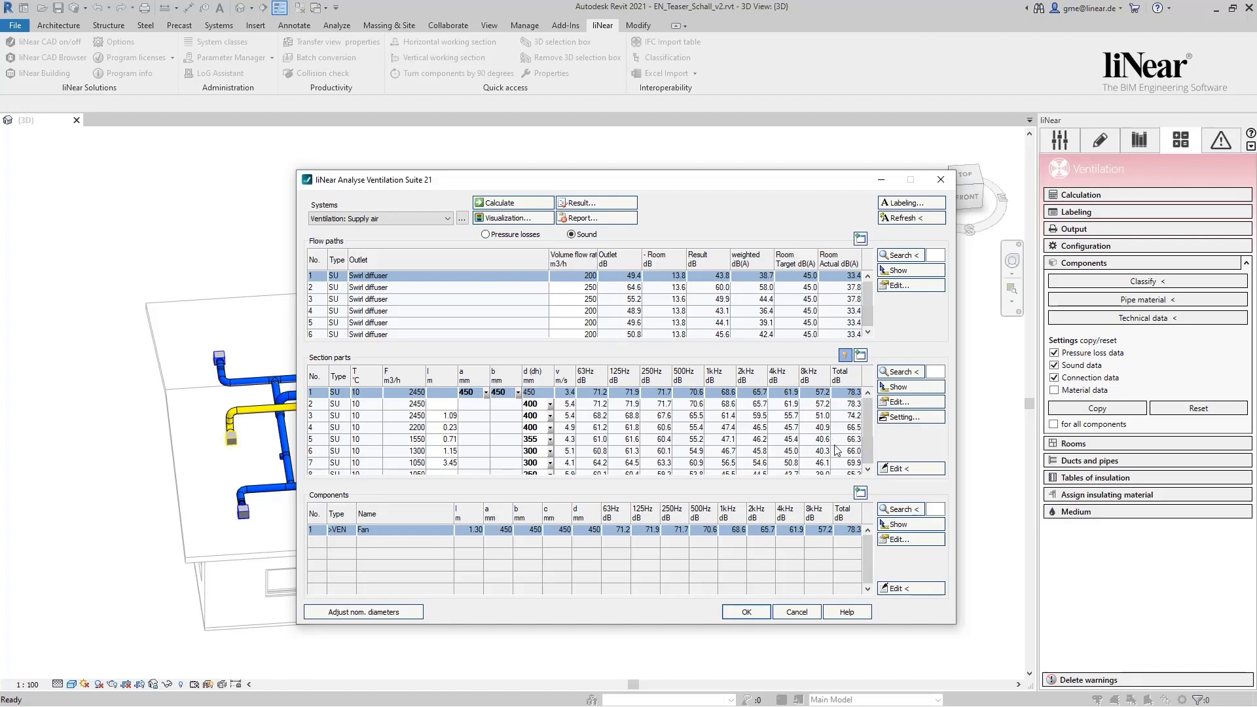
Visualize the sound power level across the total network in color, inspect the colored ducts, and return to the calculation.
left_click(518, 220)
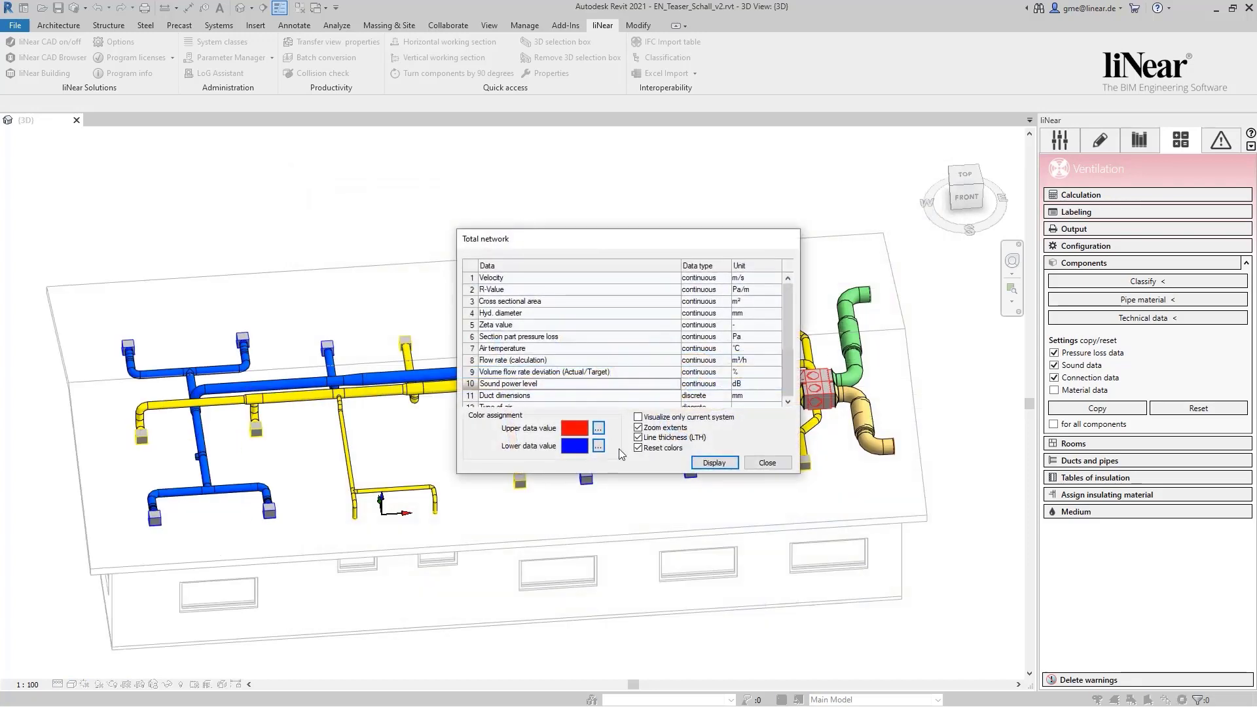
left_click(724, 464)
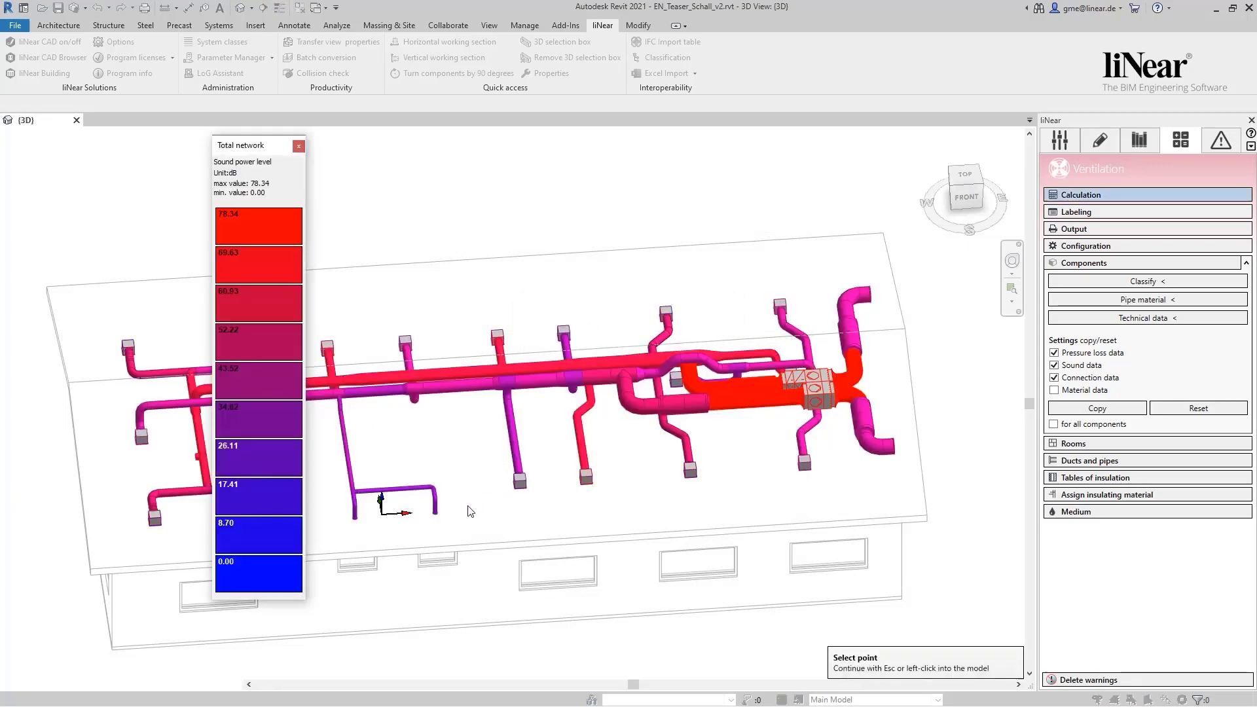
middle_click_drag(484, 517, 645, 546, "shift")
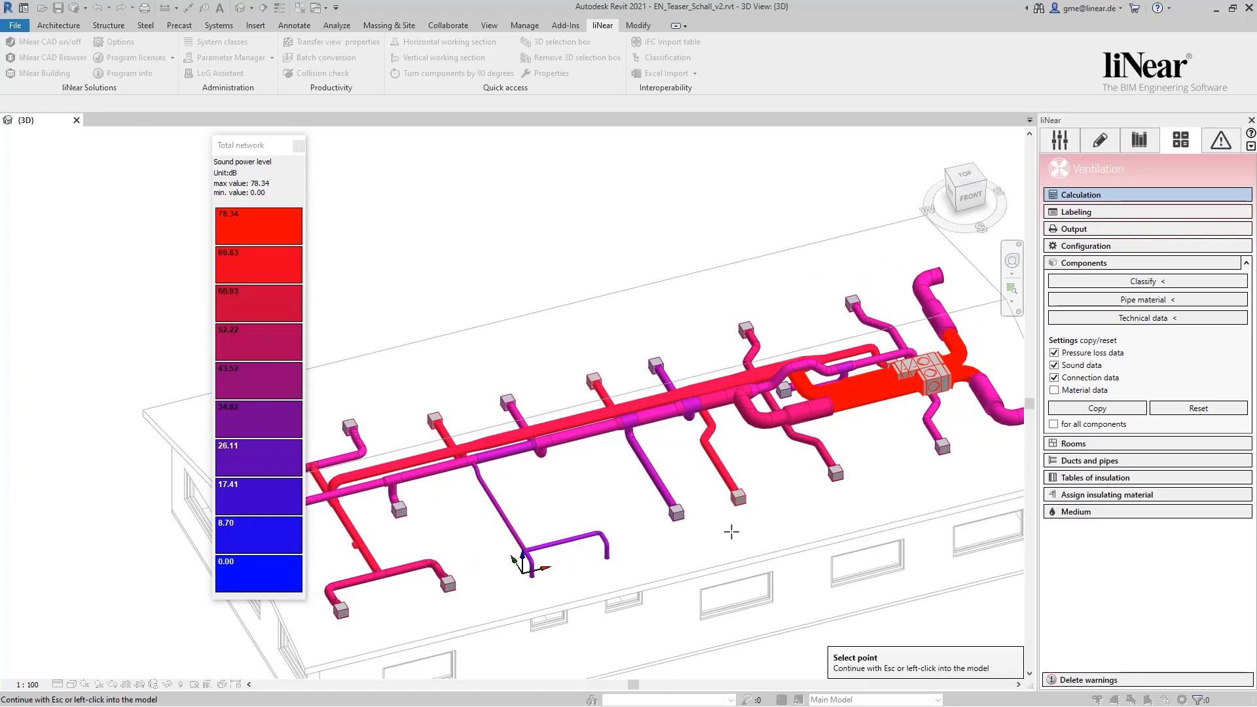
middle_click_drag(720, 550, 768, 556, "shift")
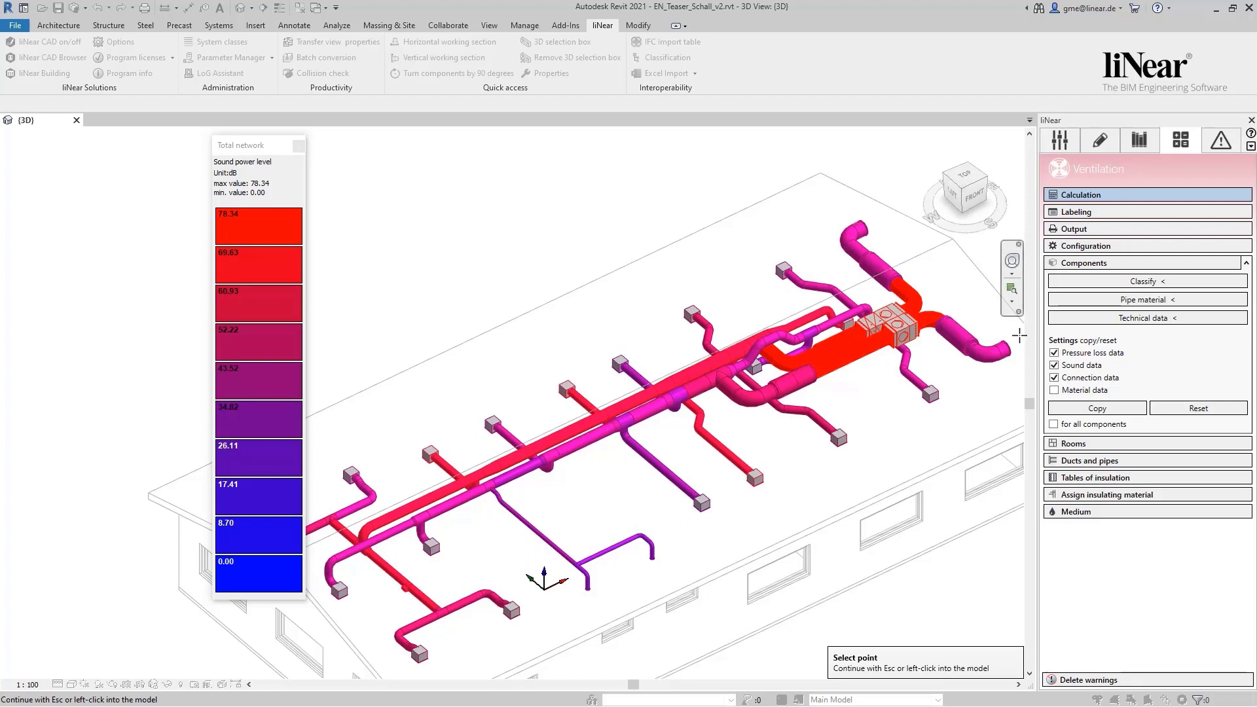
left_click(710, 264)
key("Escape")
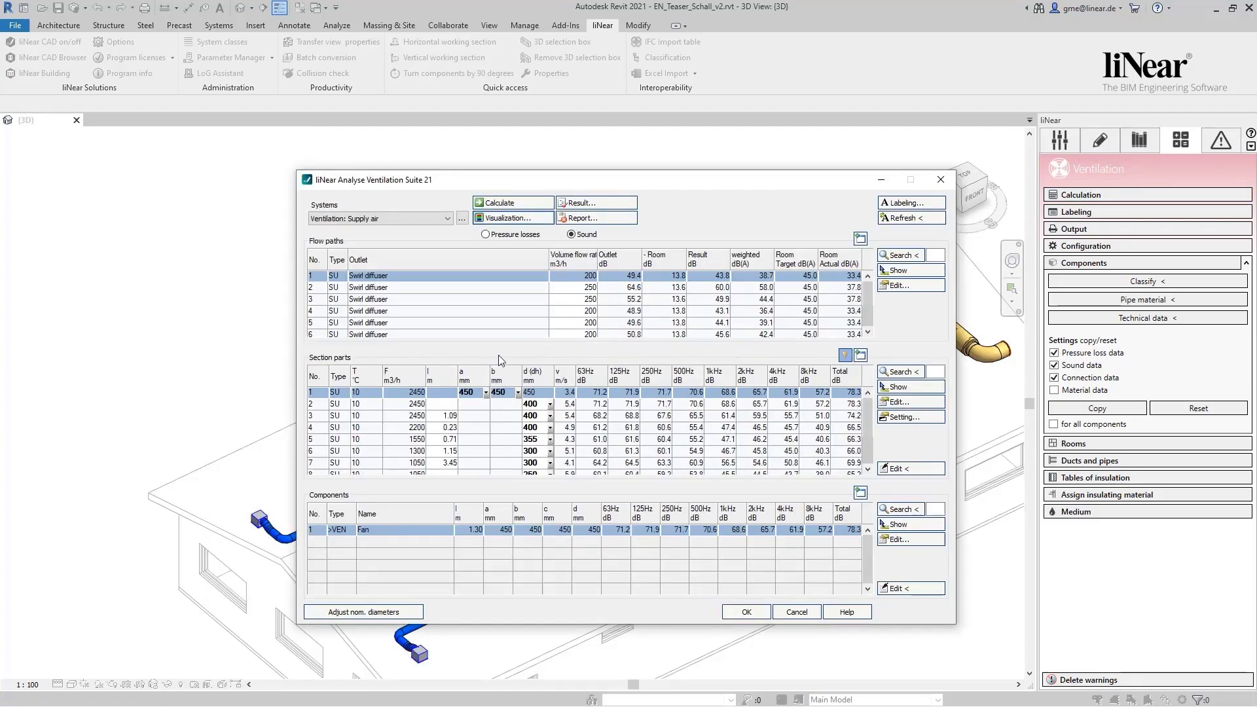
Set the rotational speed in the supply air fan's technical data to 2000 U/min.
left_click(922, 538)
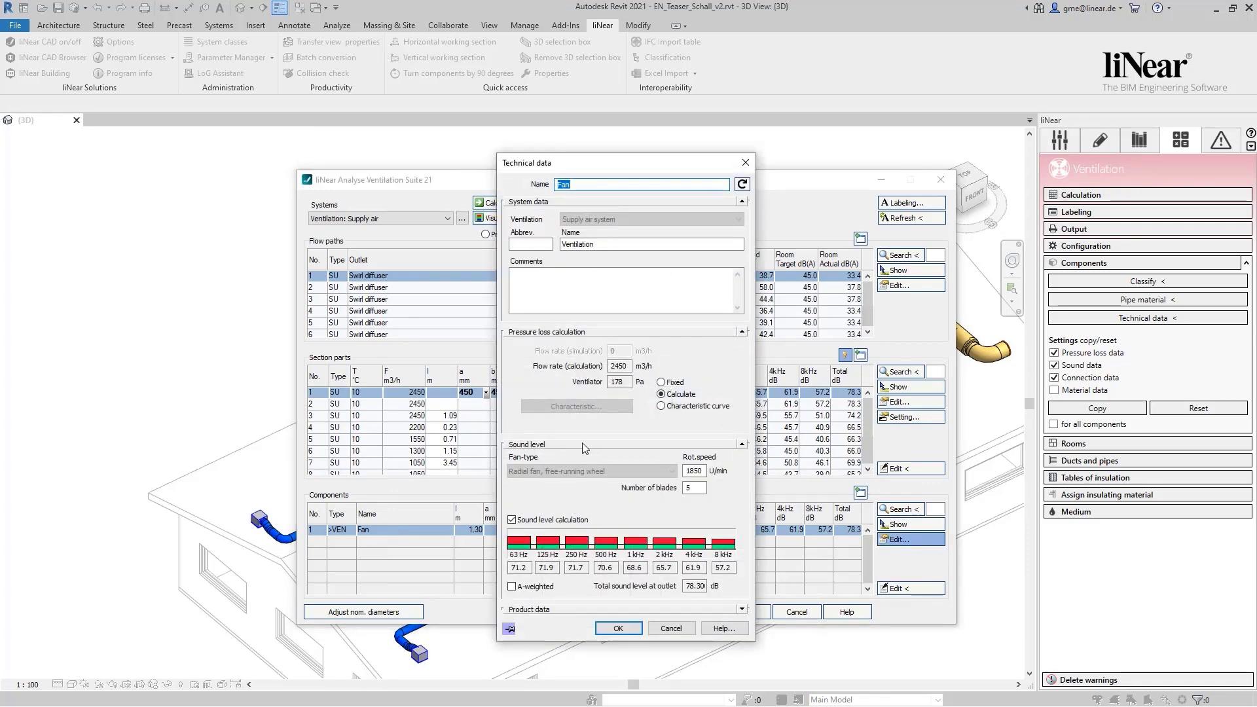
double_click(703, 470)
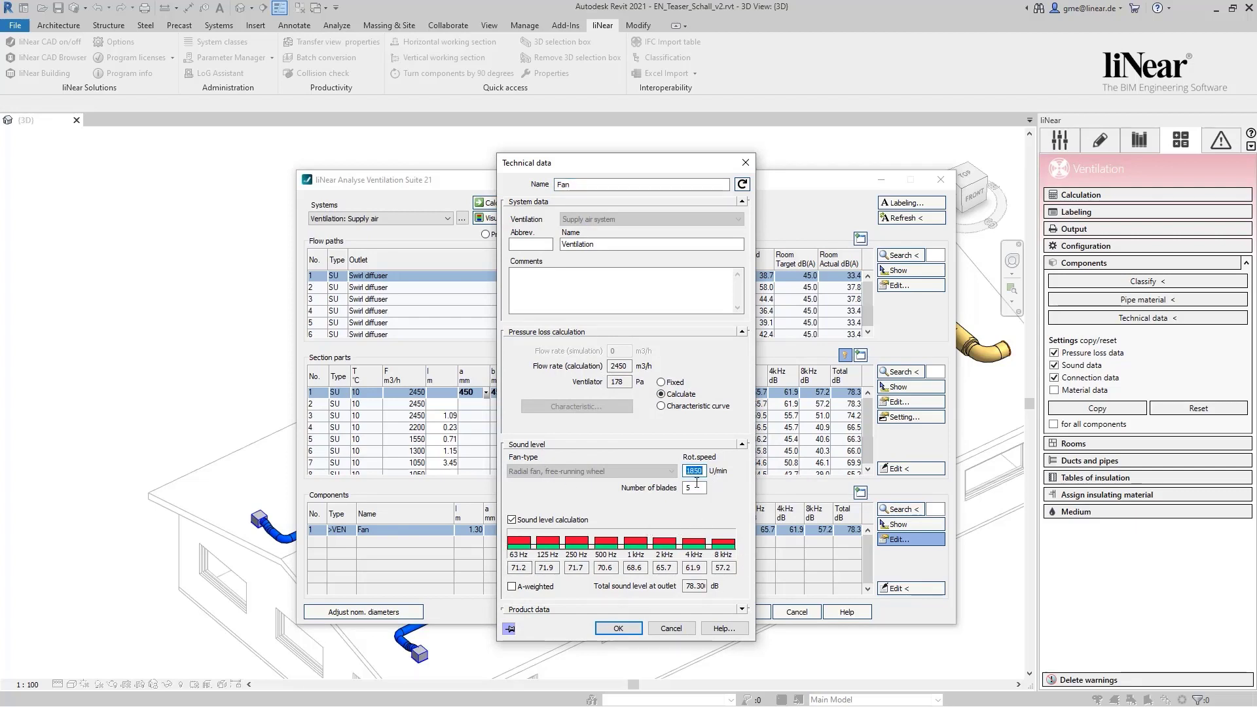
type("2000")
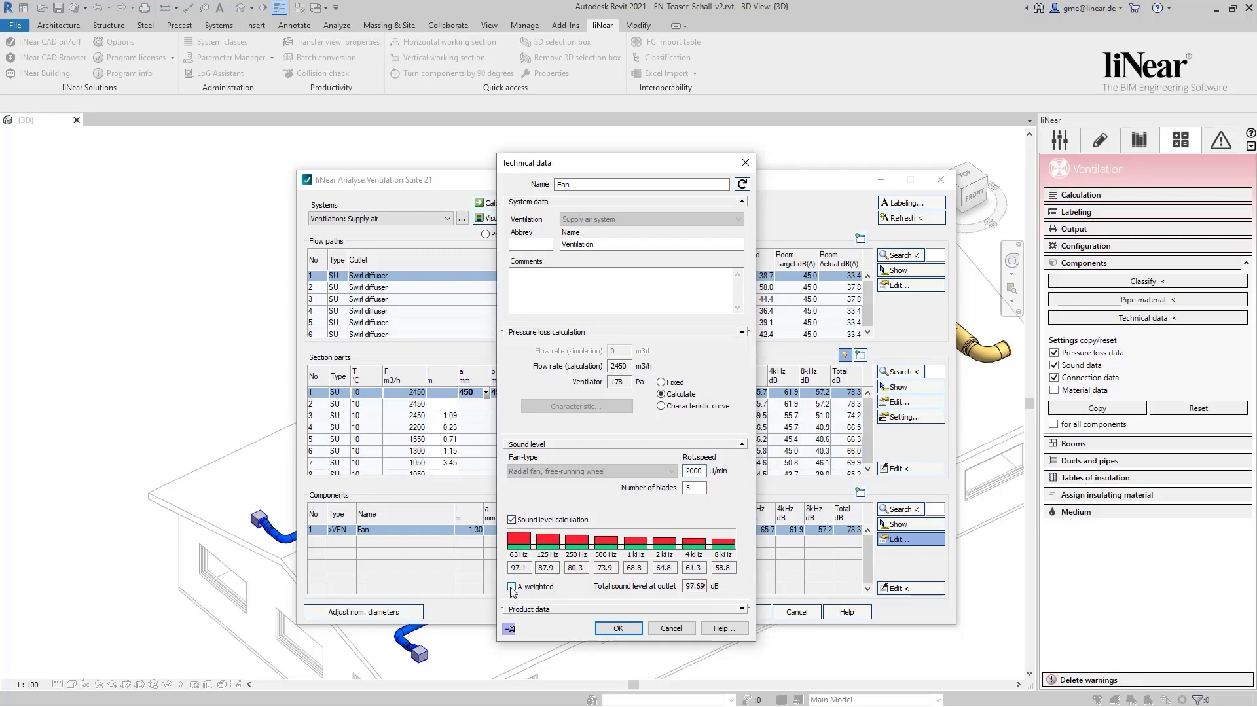
left_click(618, 628)
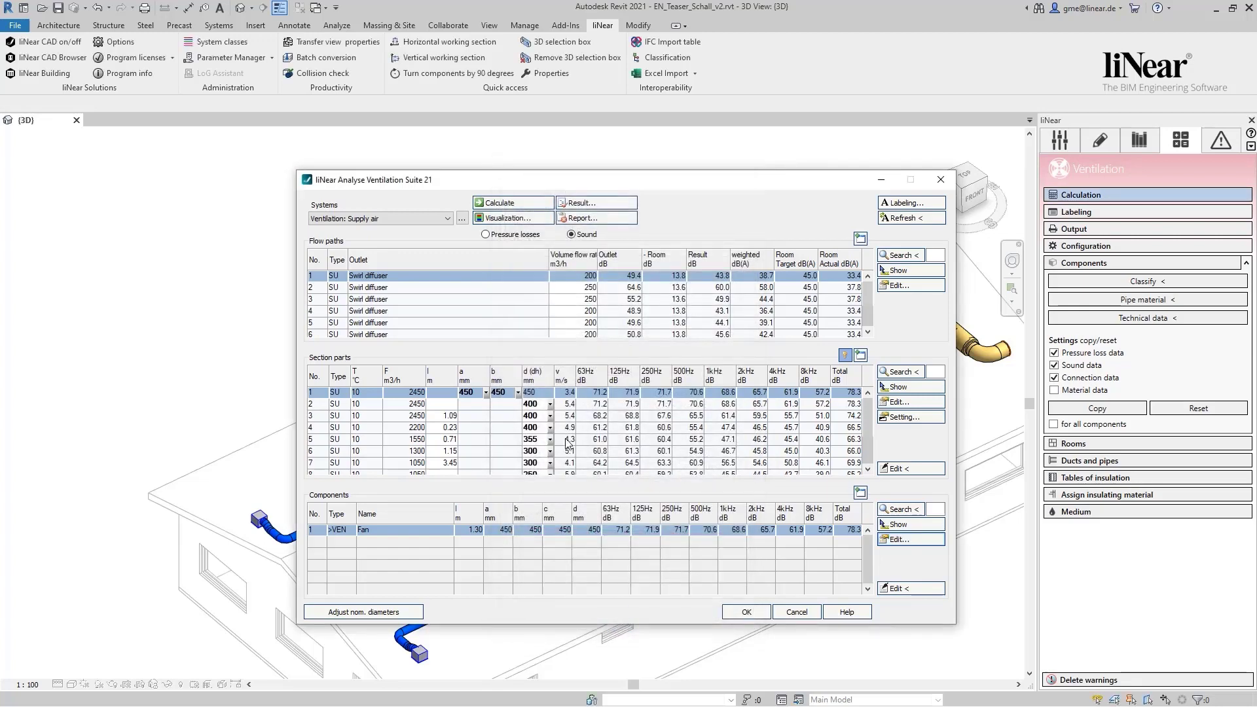
Open the technical data of the round branch in section part 12 and show the sound levels for Branch 1.
scroll(463, 456, "down", 2)
left_click(378, 463)
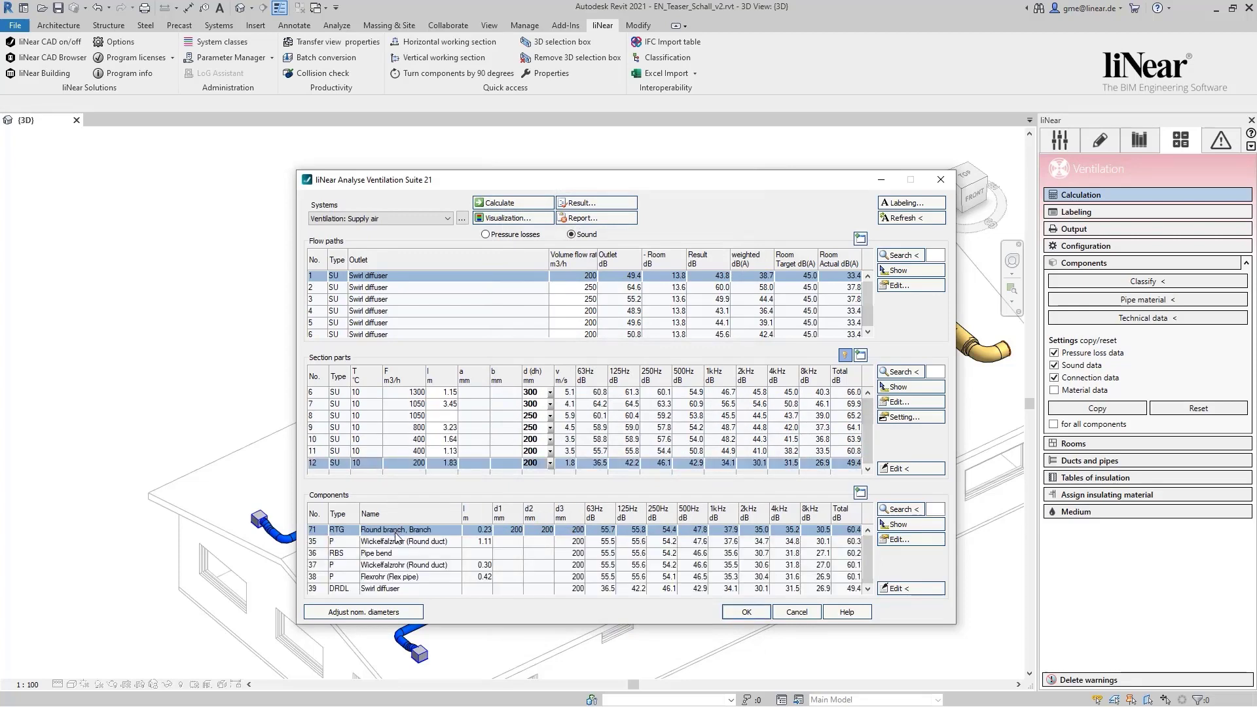
left_click(885, 542)
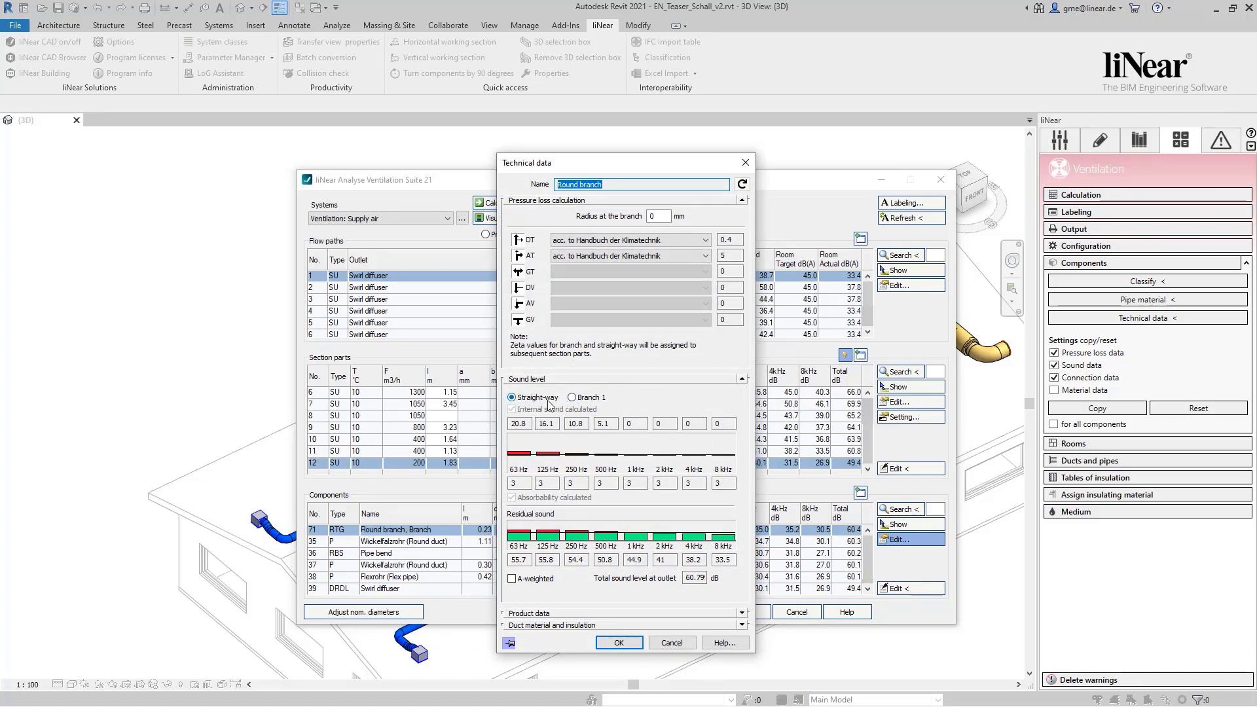
left_click(572, 399)
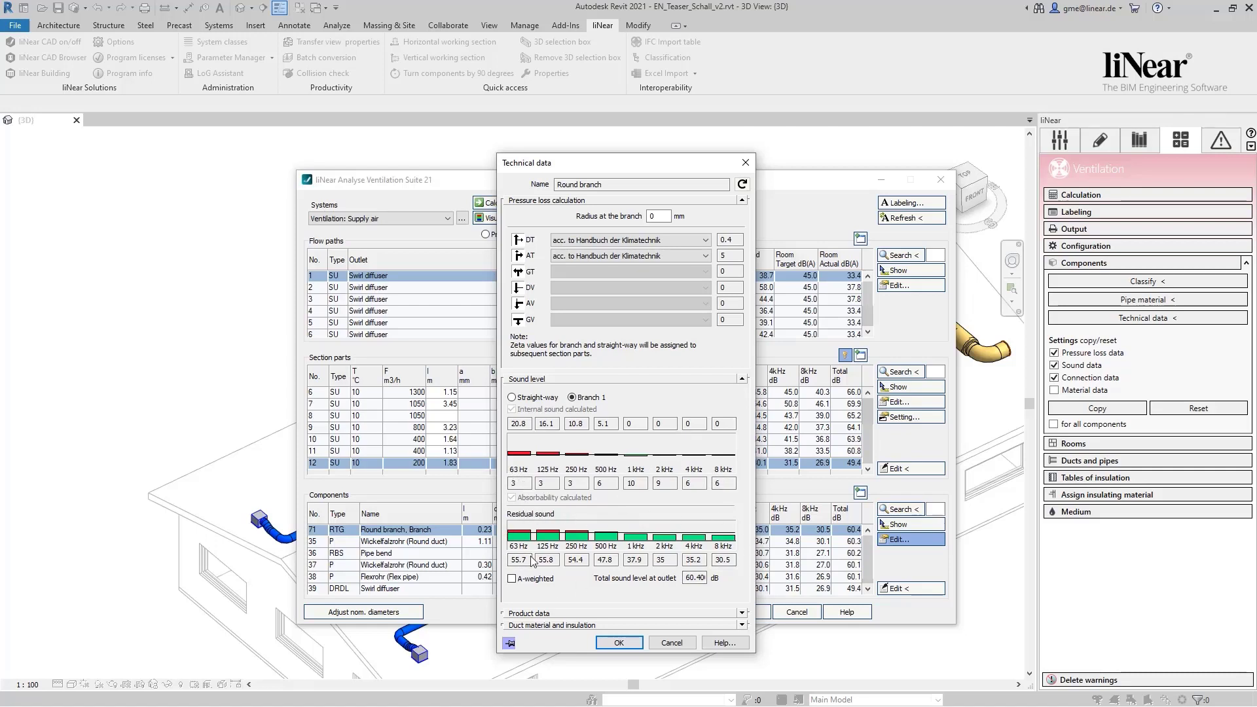
Compare the round branch's residual sound with and without A-weighting, view its product data, and leave the calculation.
left_click(514, 582)
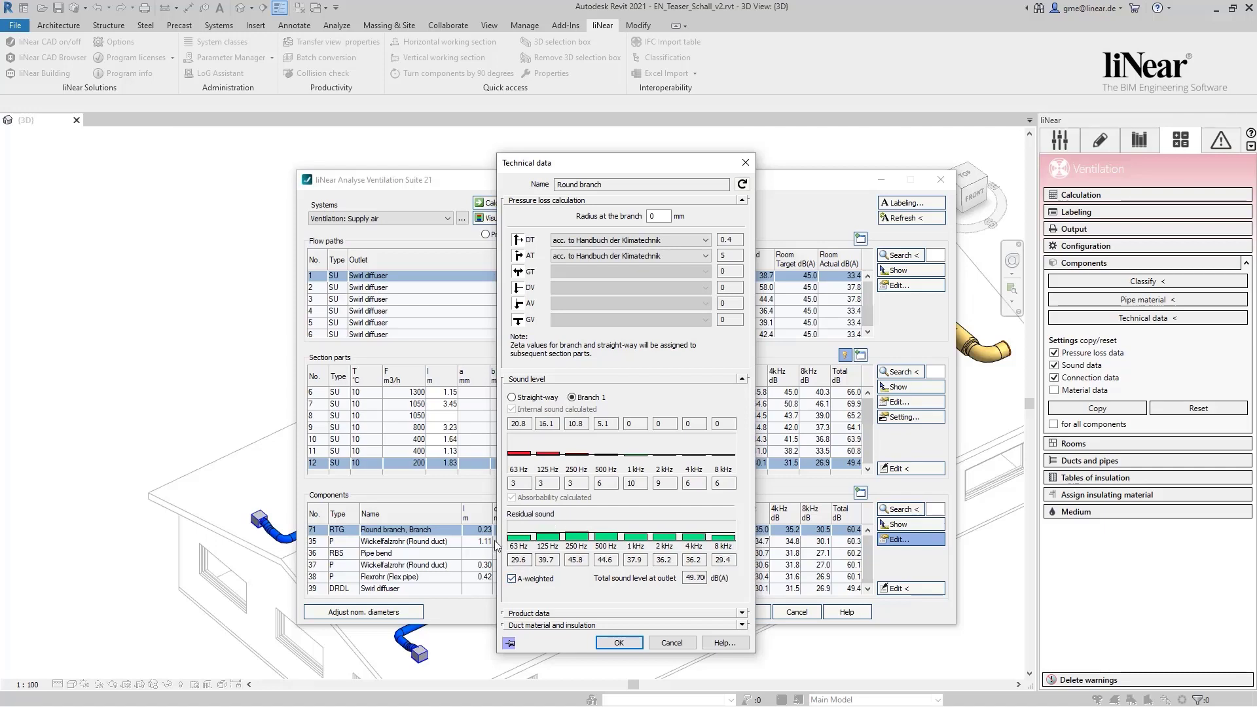
left_click(512, 579)
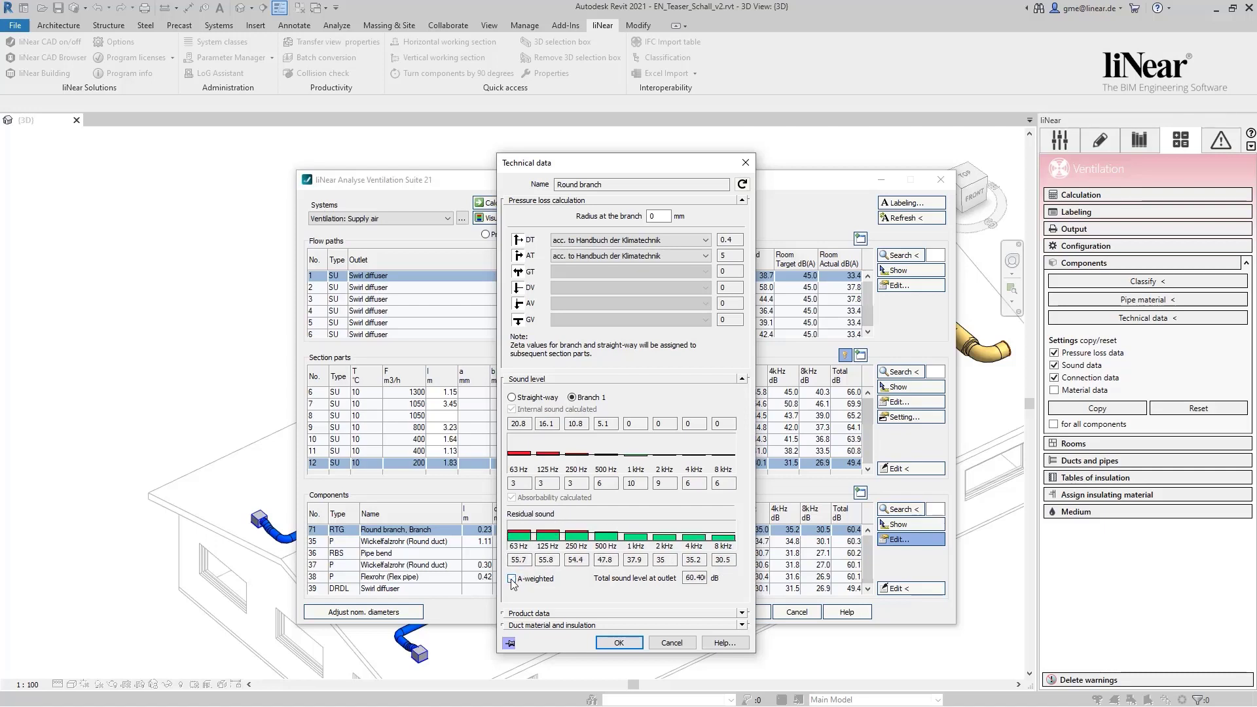
left_click(512, 580)
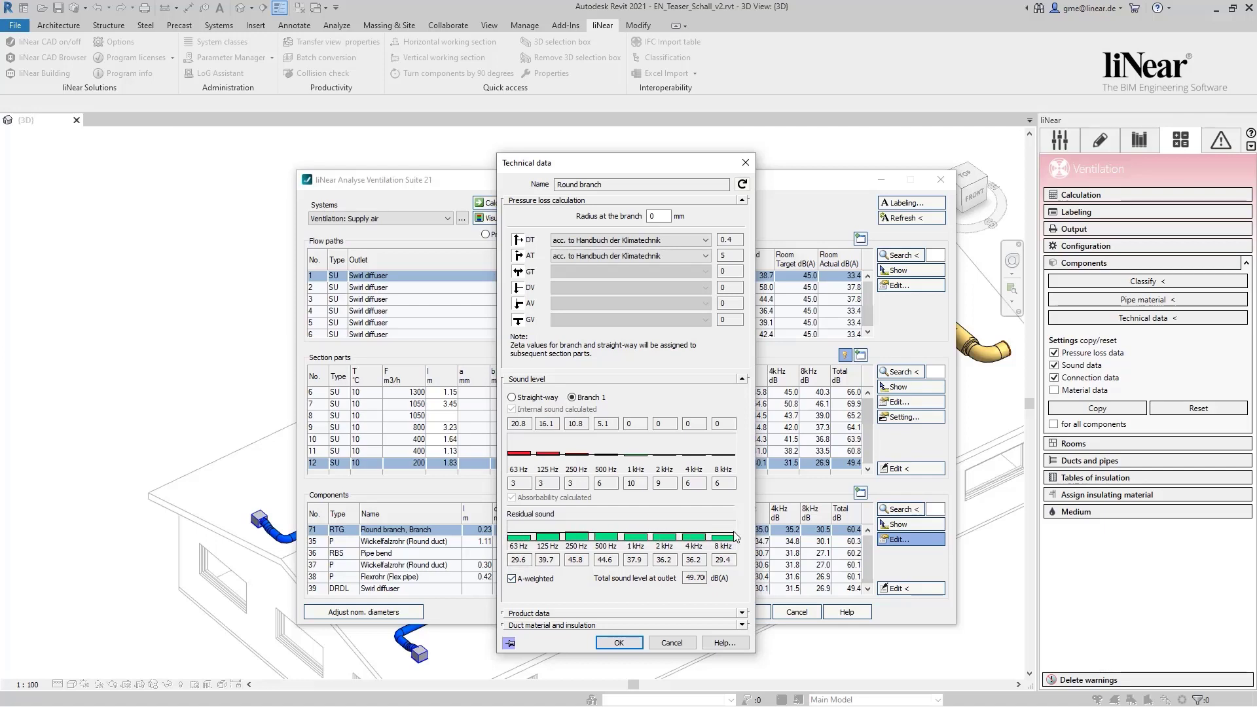
left_click(742, 613)
left_click_drag(638, 161, 641, 77)
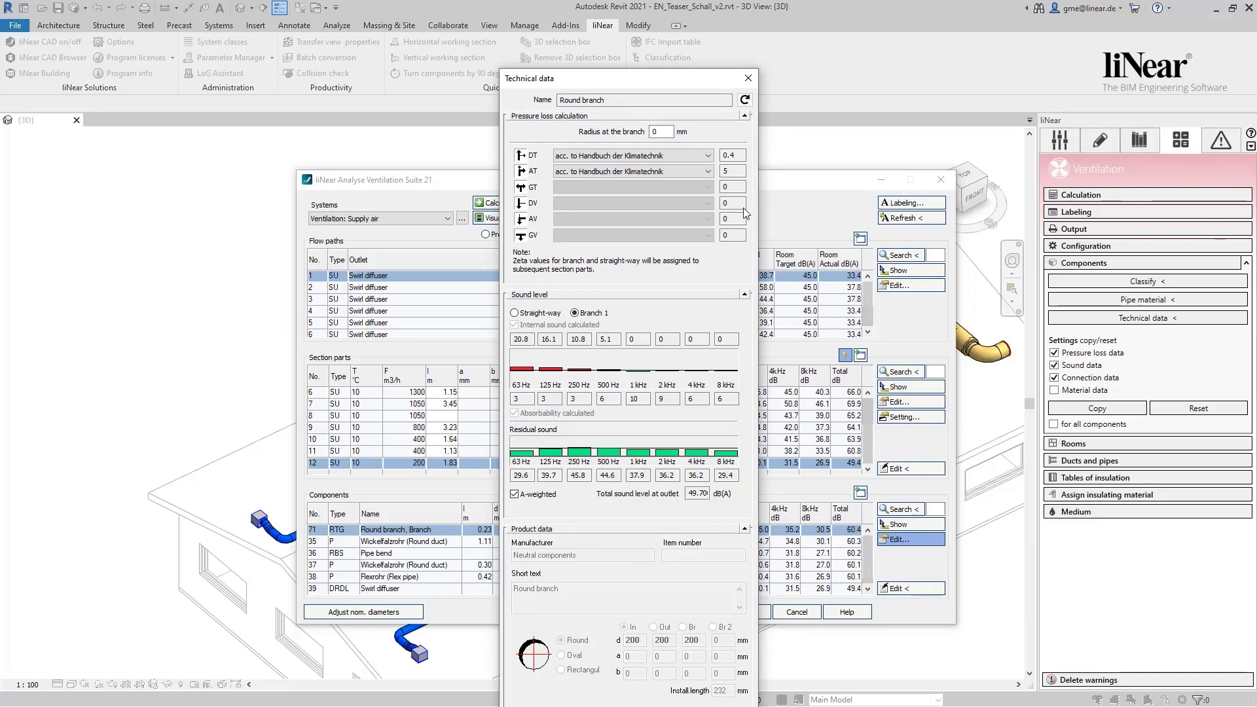
left_click(748, 80)
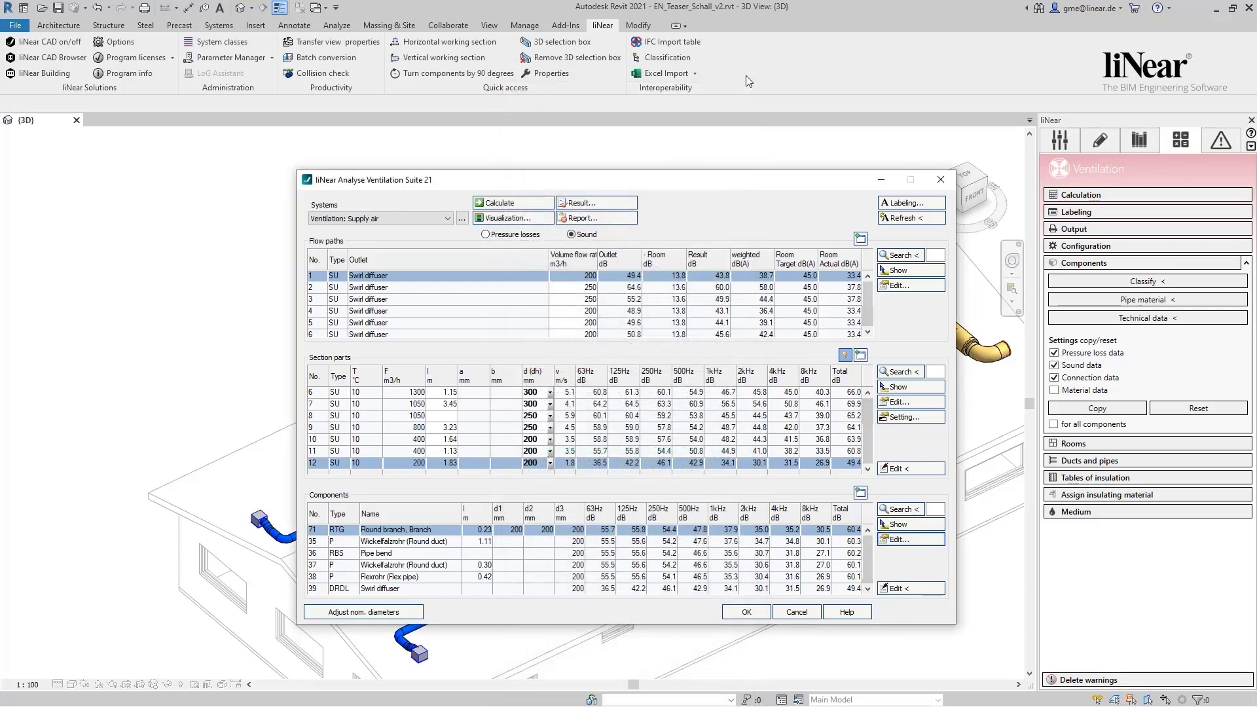
left_click(746, 612)
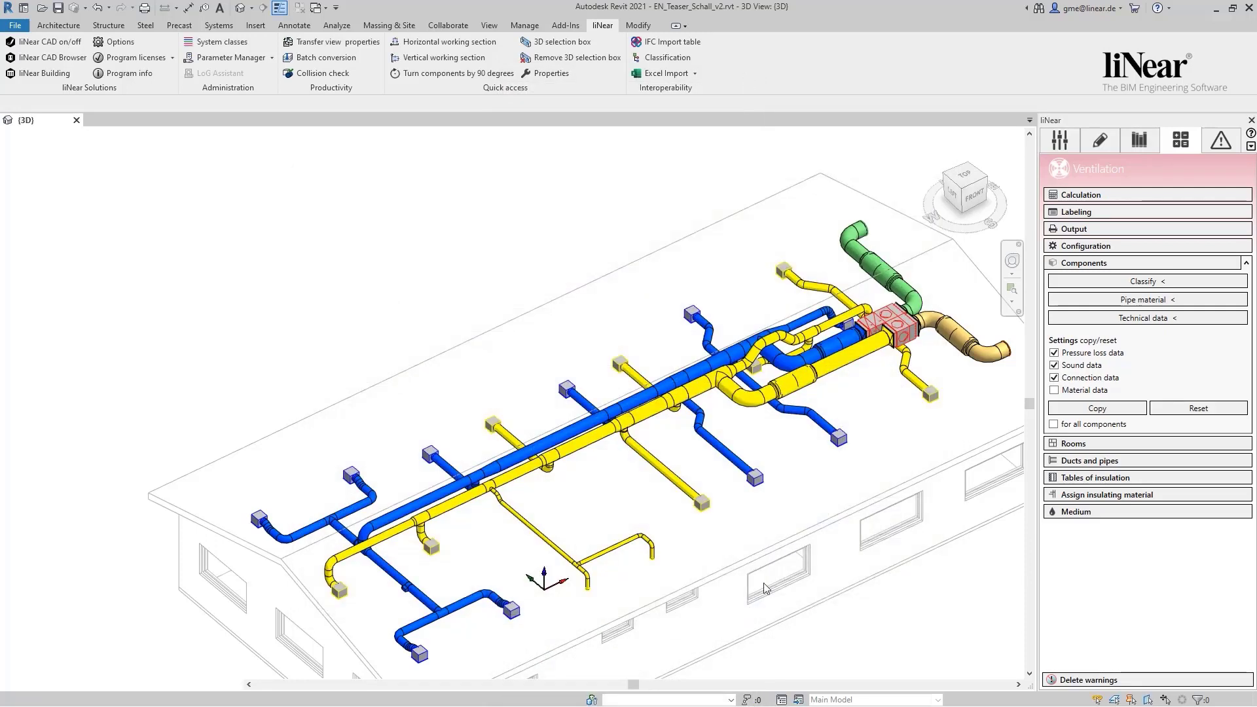
Open the room data of 3 Office and examine its spatial and room type options, reverberation period and permitted sound pressure level.
left_click(1104, 445)
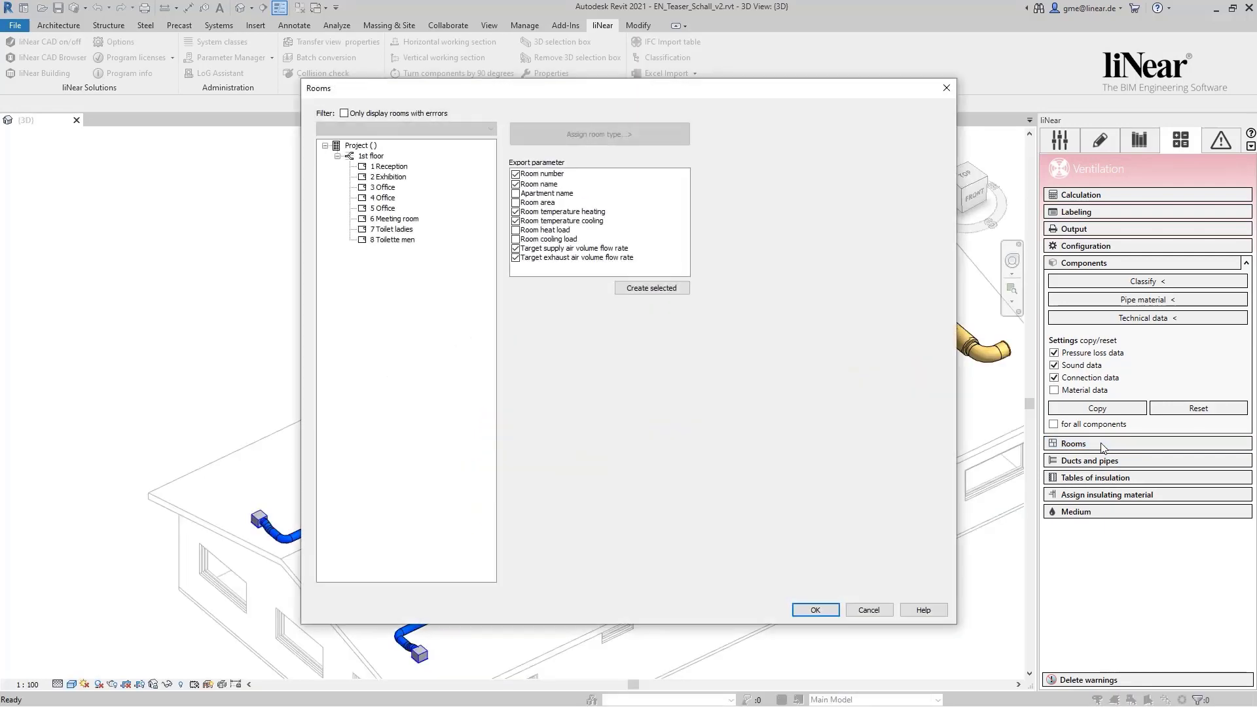
left_click(384, 188)
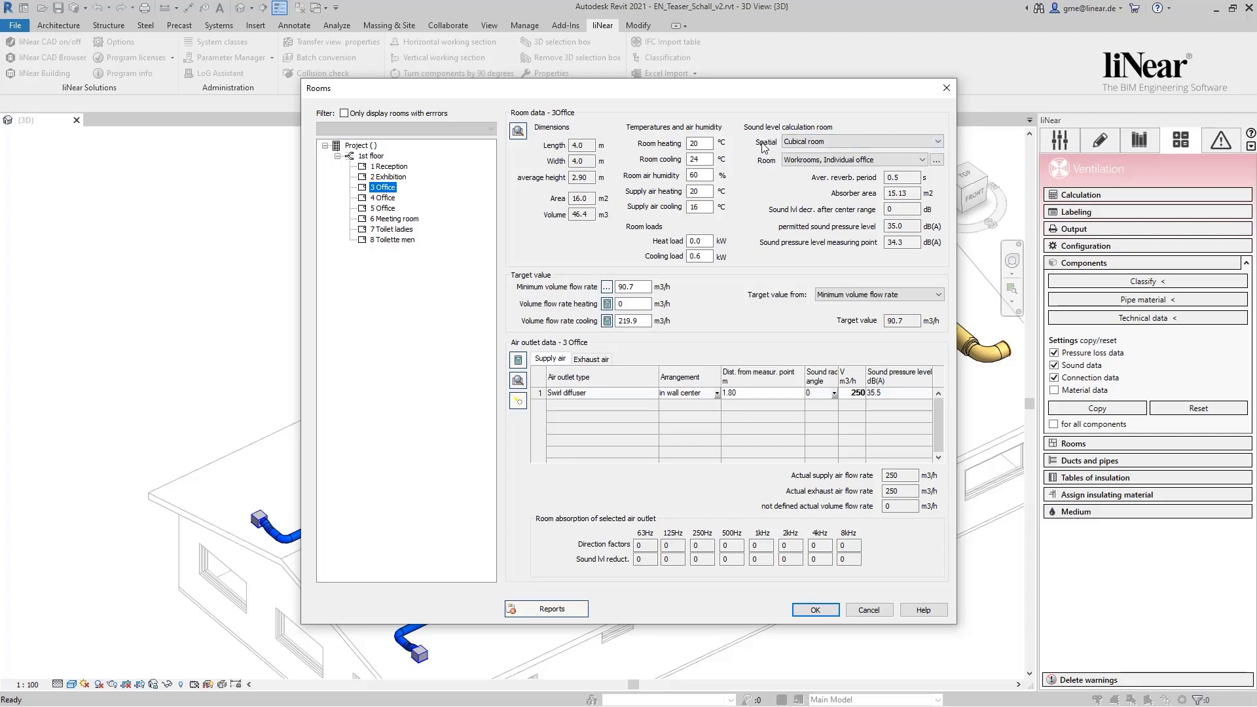
left_click(808, 142)
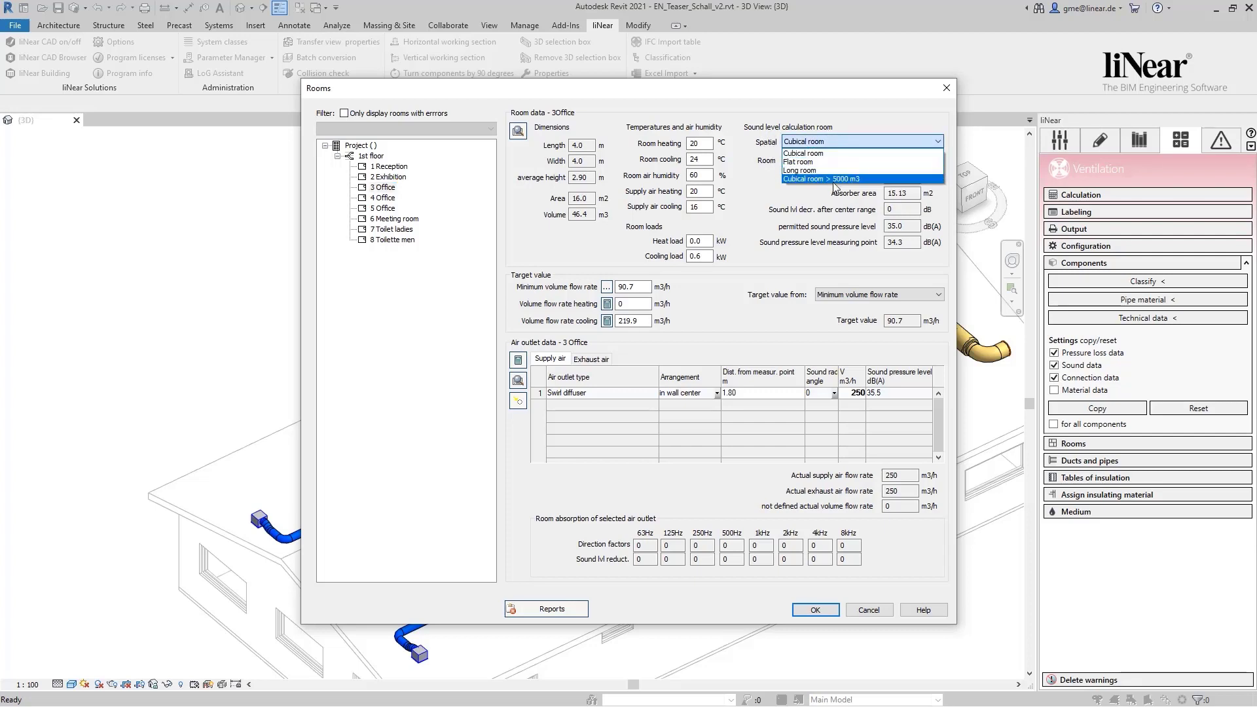
left_click(834, 139)
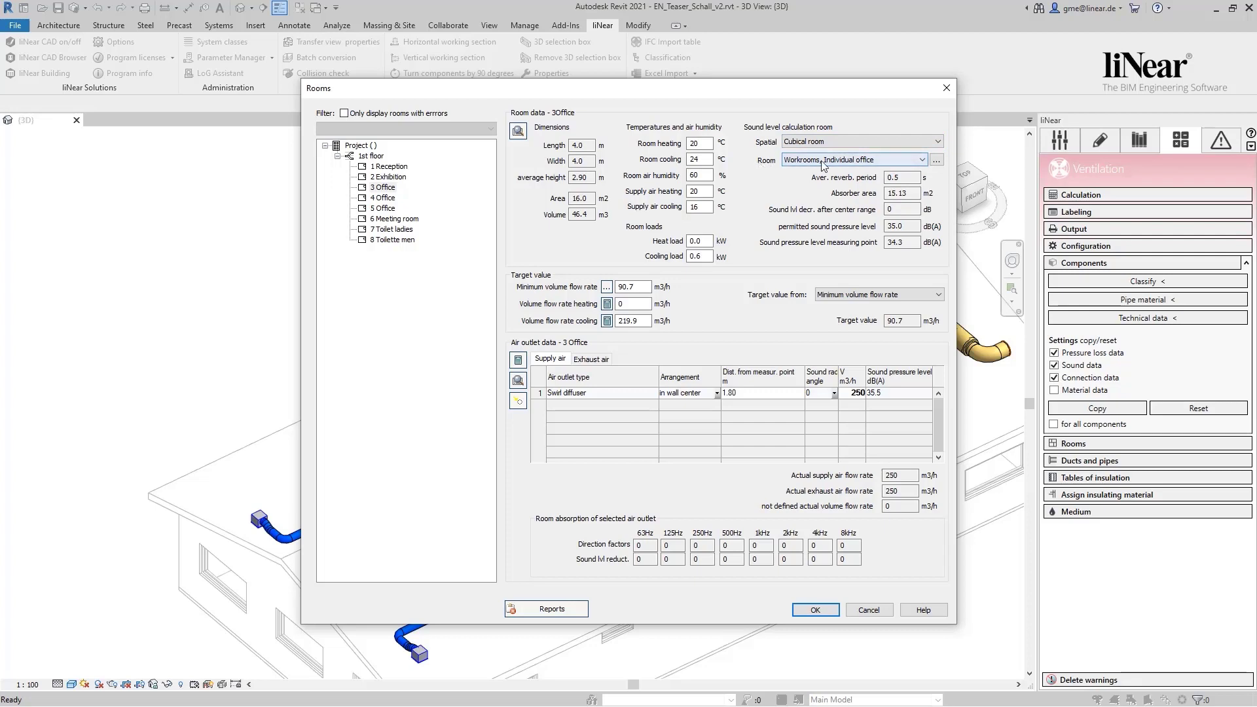
left_click(862, 162)
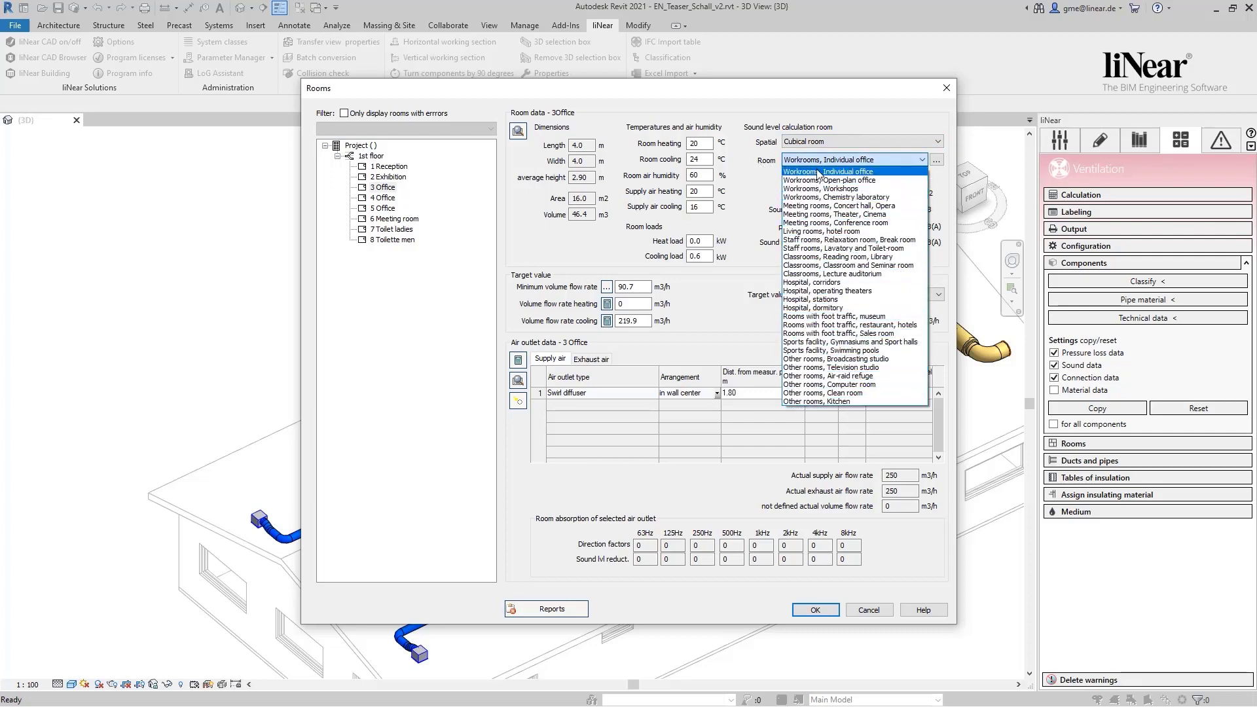
left_click(770, 175)
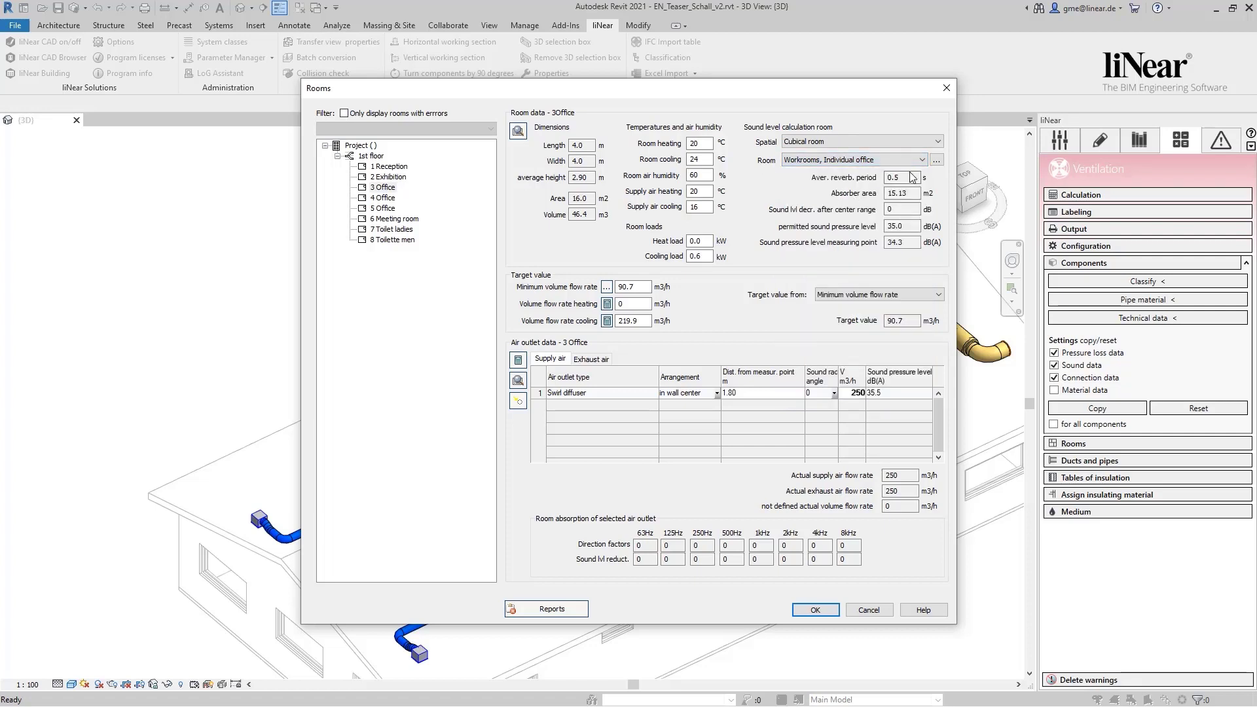
left_click_drag(912, 178, 825, 184)
left_click_drag(915, 226, 840, 225)
Try the room type "Workrooms, Workshops" for 3 Office and restore "Workrooms, Individual office".
left_click(923, 160)
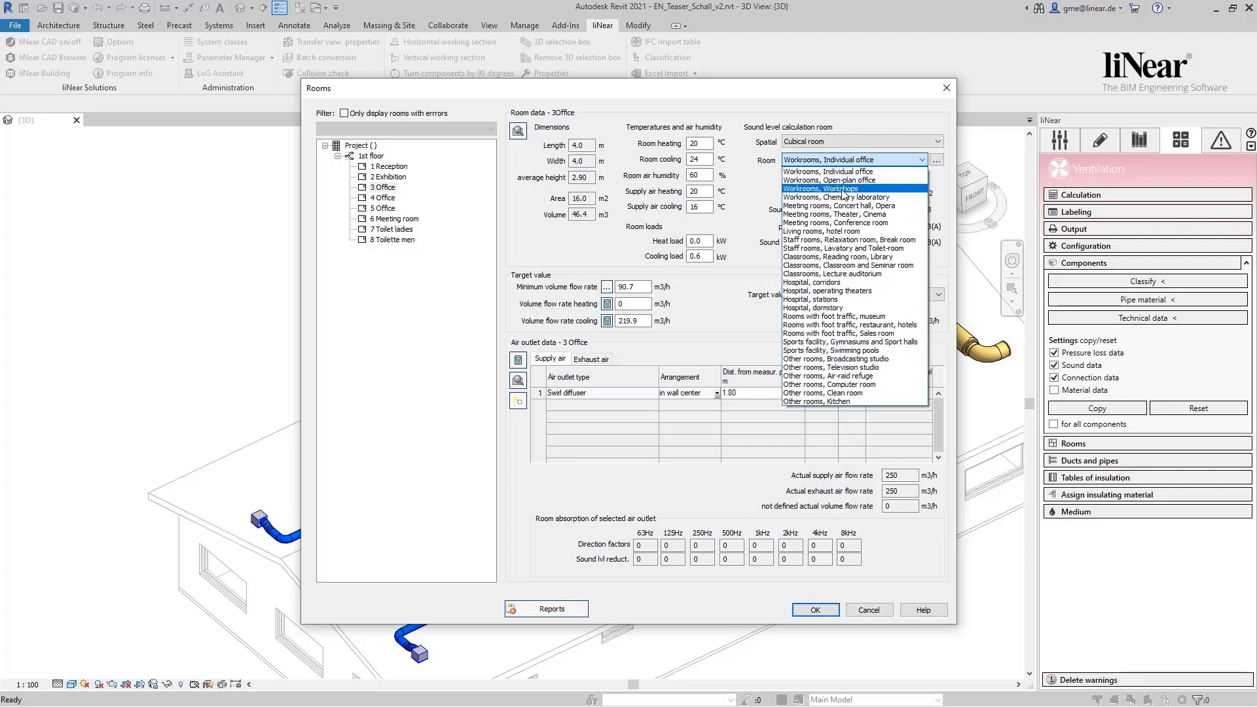
left_click(842, 190)
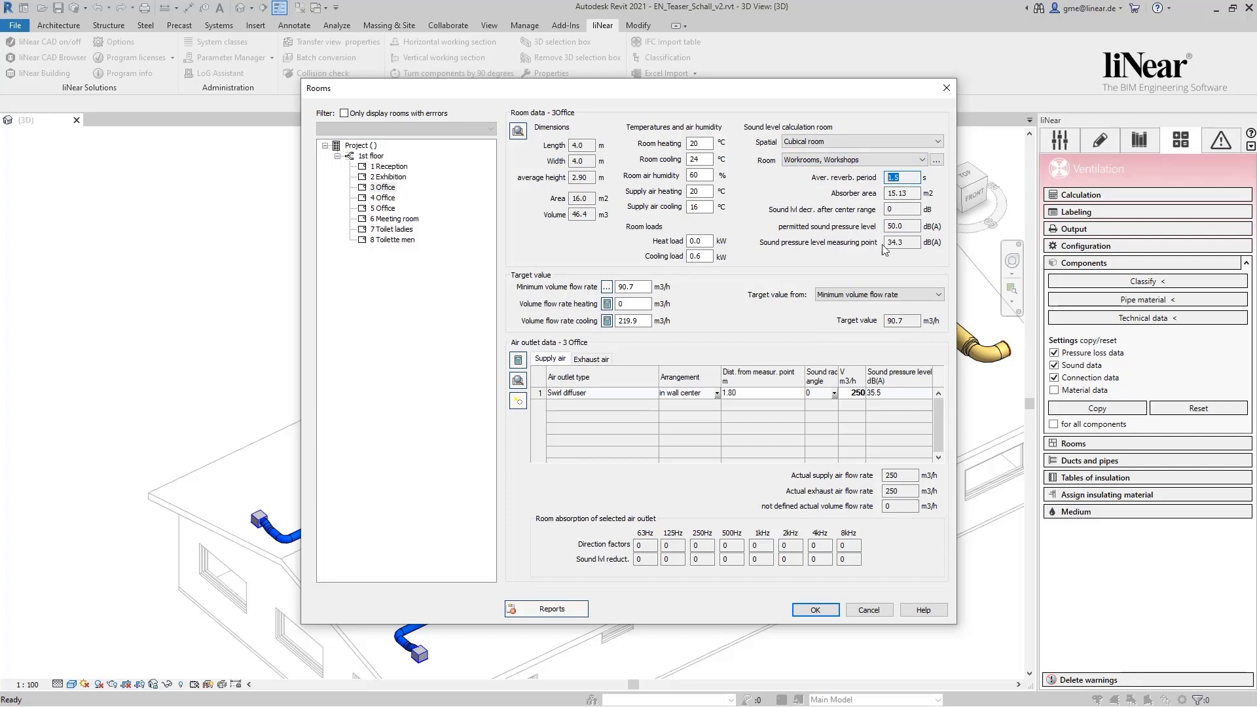
left_click(898, 226)
left_click(923, 159)
left_click(890, 171)
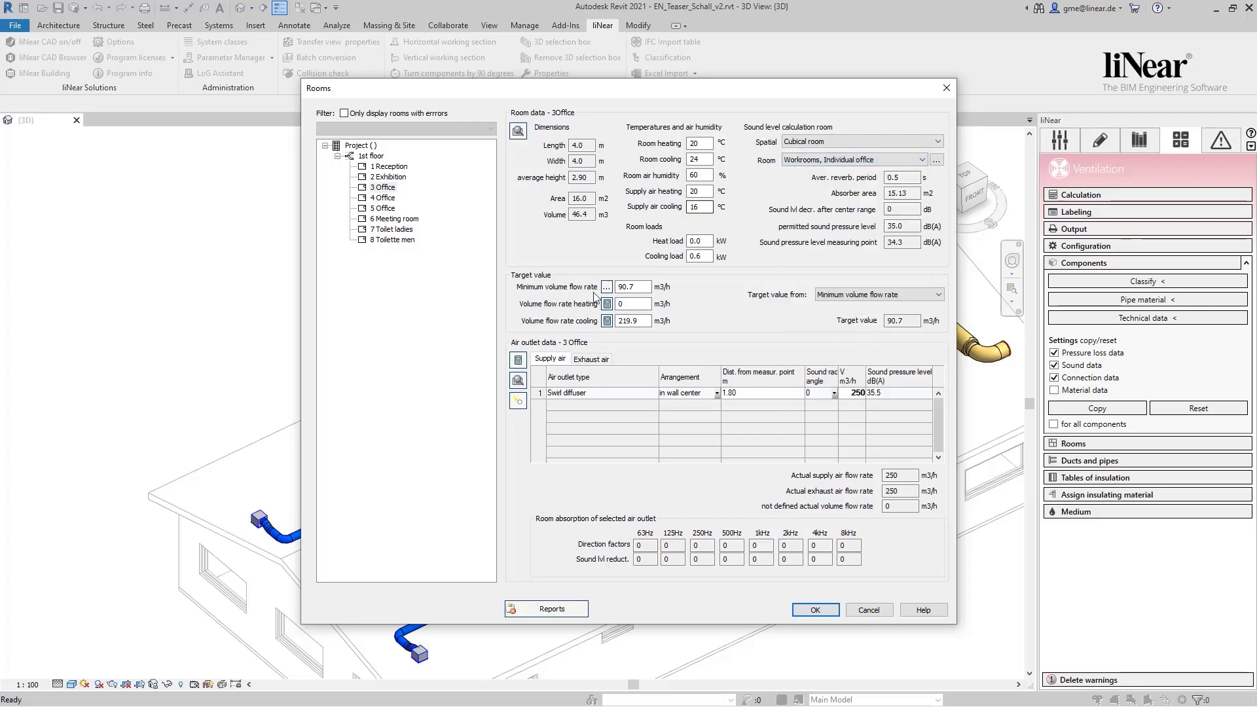
Select the supply air swirl diffuser of 3 Office to view its room absorption data.
left_click(541, 395)
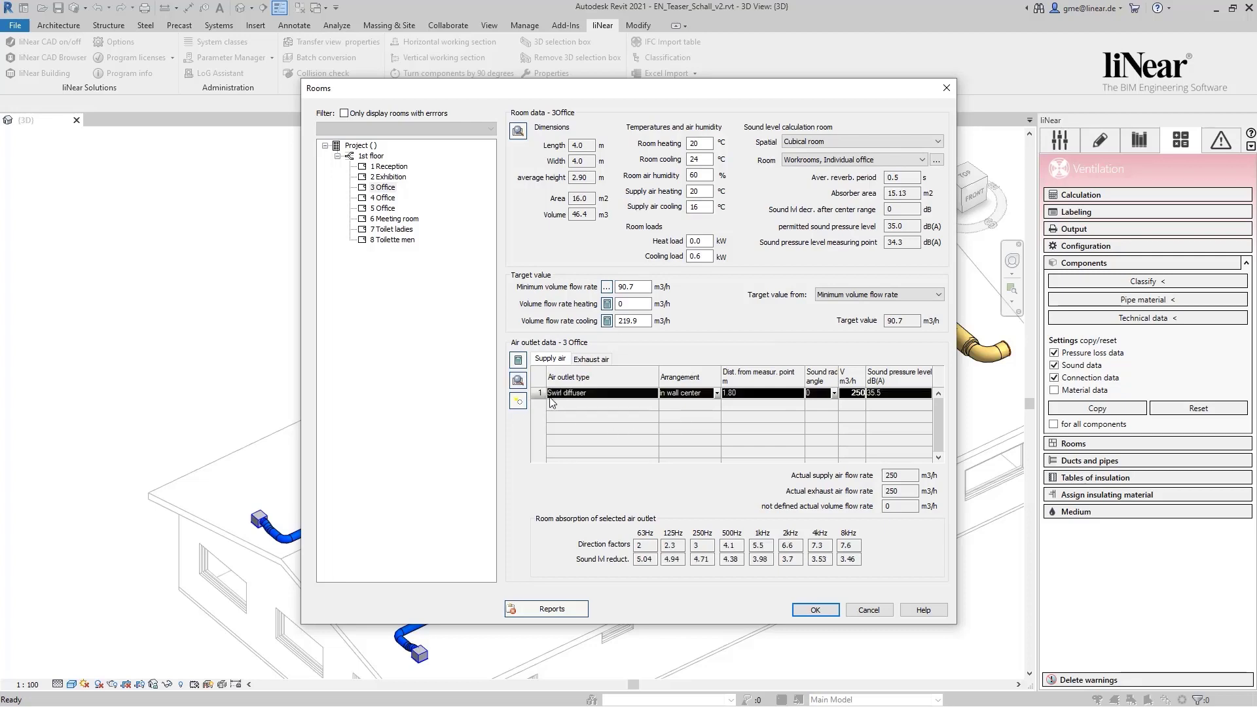
Compare the room absorption data of the exhaust air and supply air swirl diffusers of 3 Office.
left_click(585, 362)
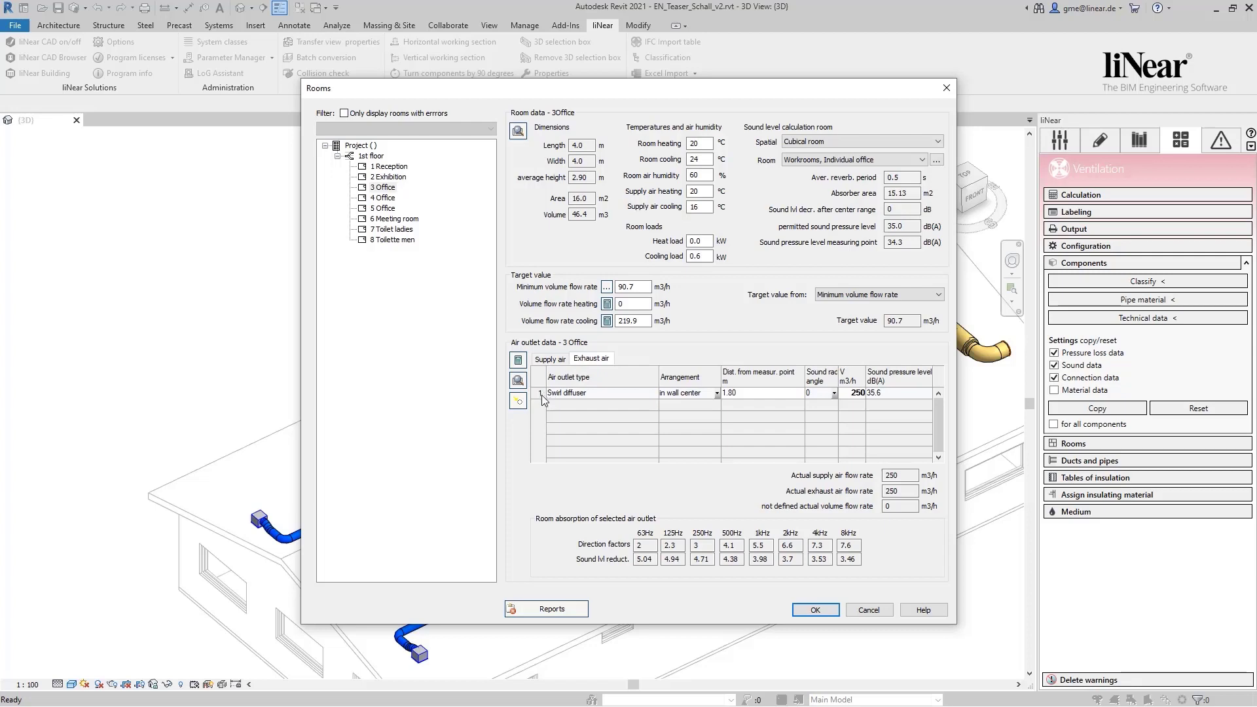
left_click(543, 395)
left_click(554, 363)
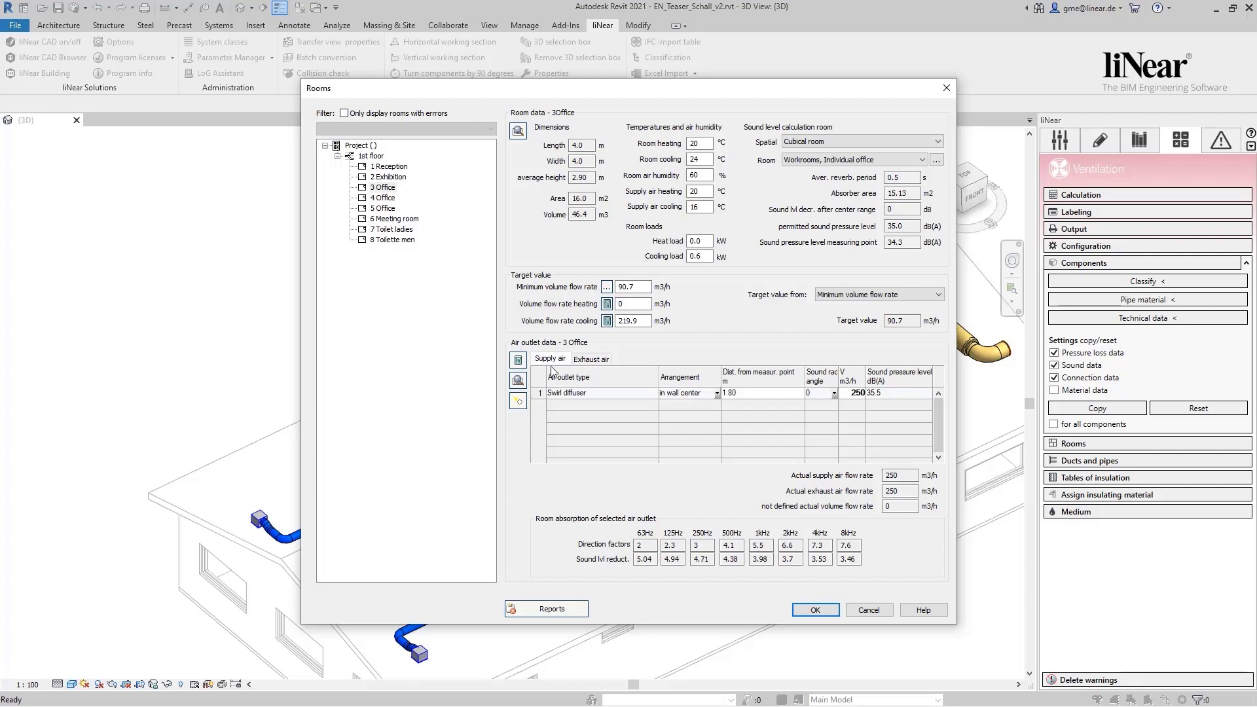
left_click(541, 394)
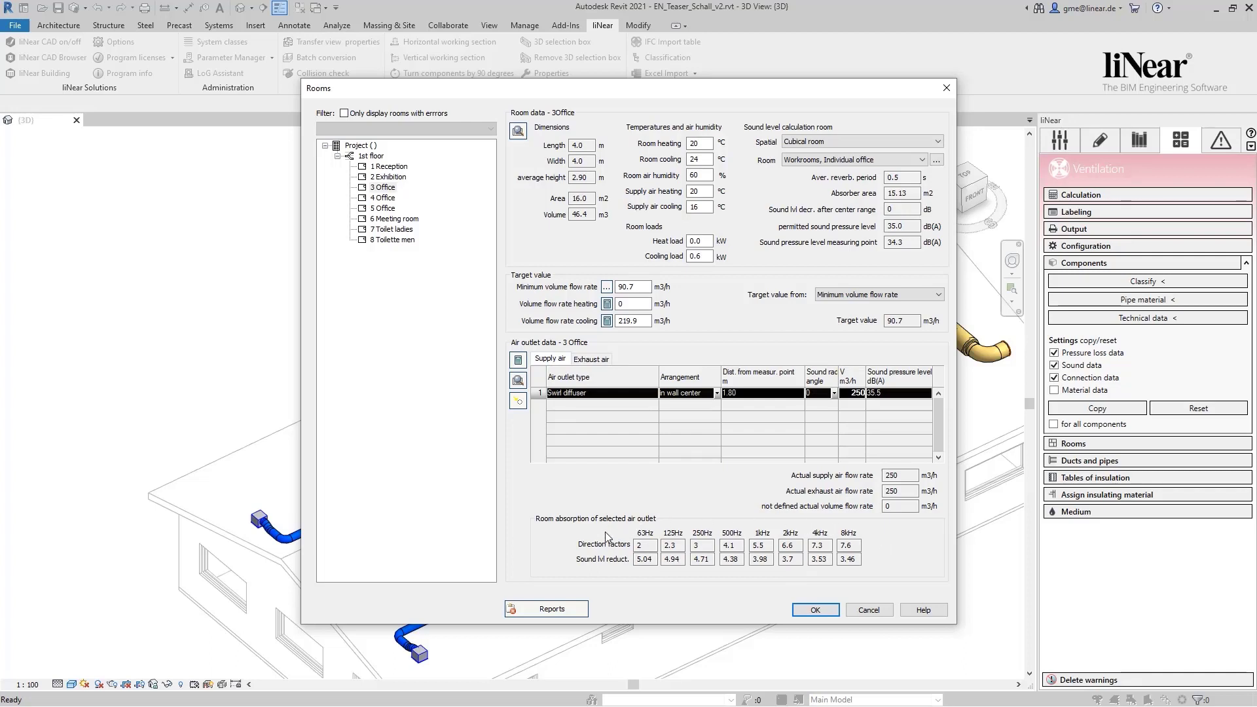
Check the supply air diffuser's arrangement options and distance from the measuring point, and accept the room data.
left_click(718, 394)
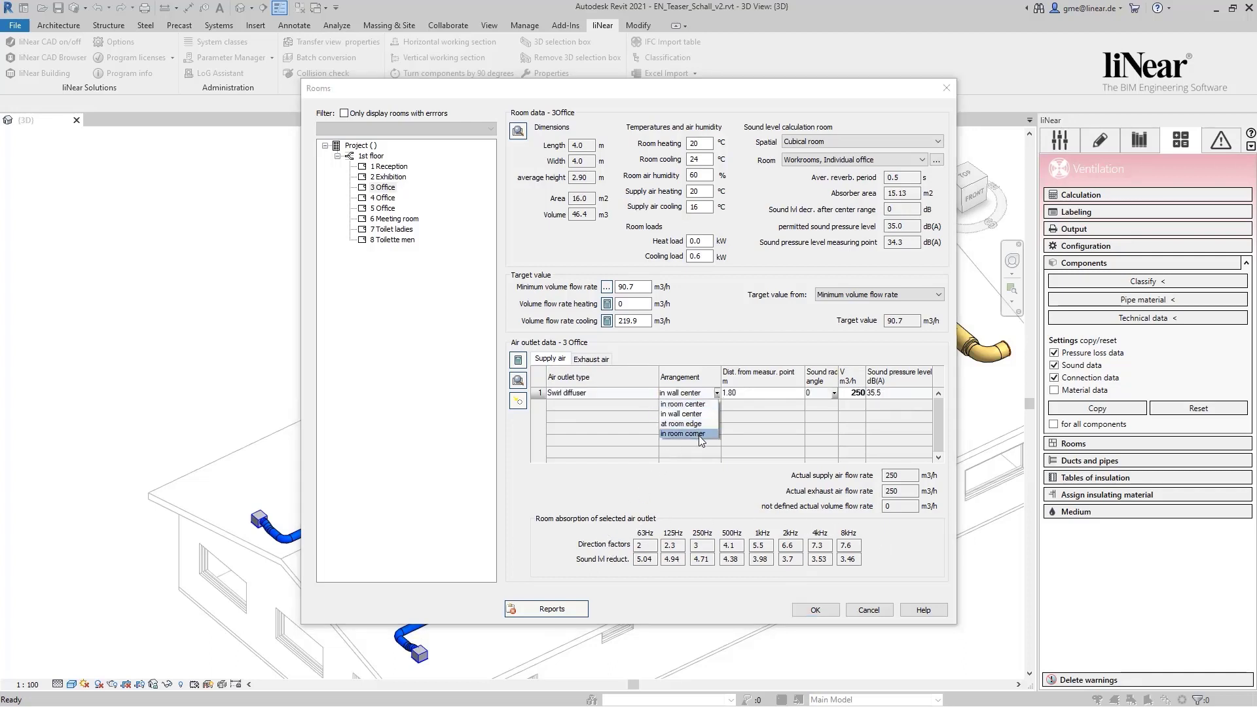
left_click(760, 395)
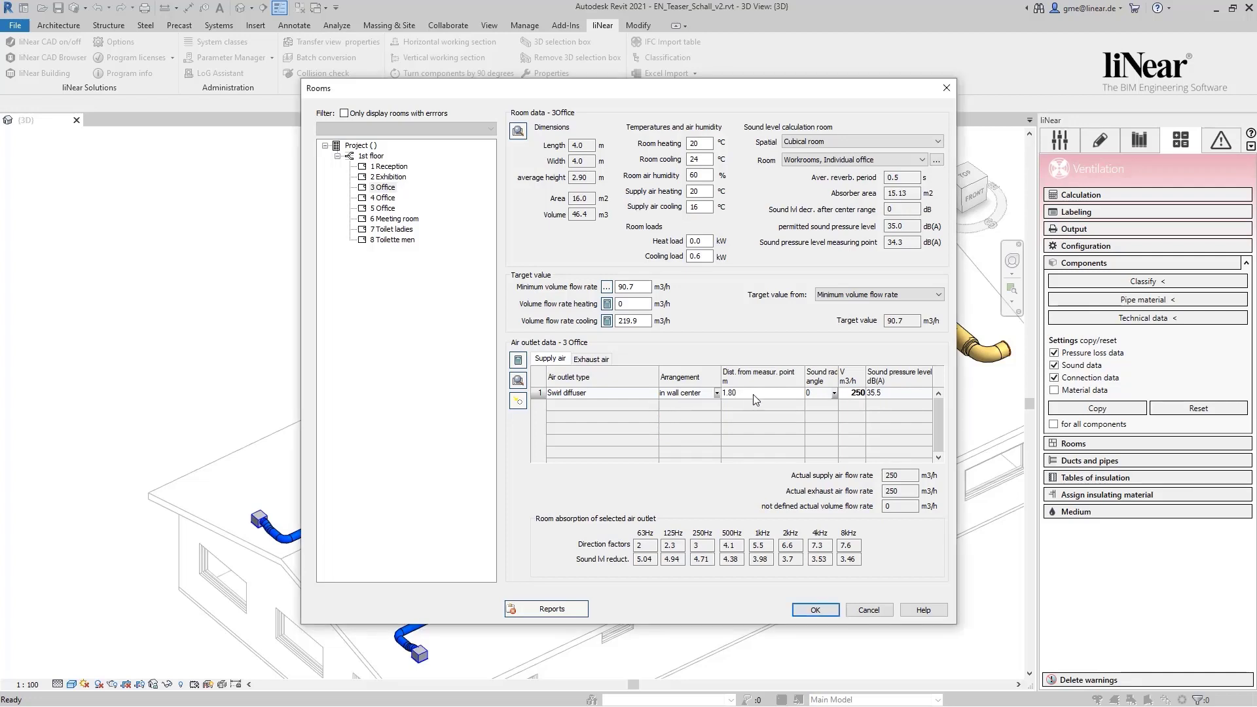
left_click(759, 396)
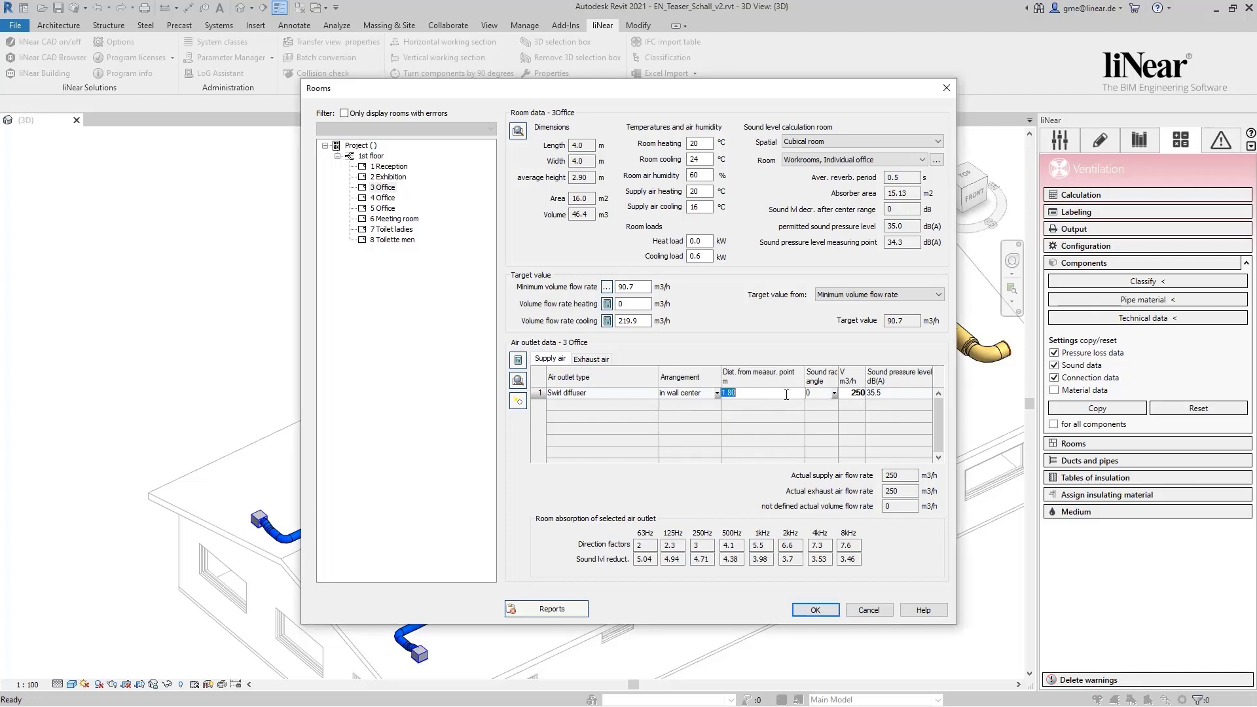
left_click(706, 374)
left_click(814, 610)
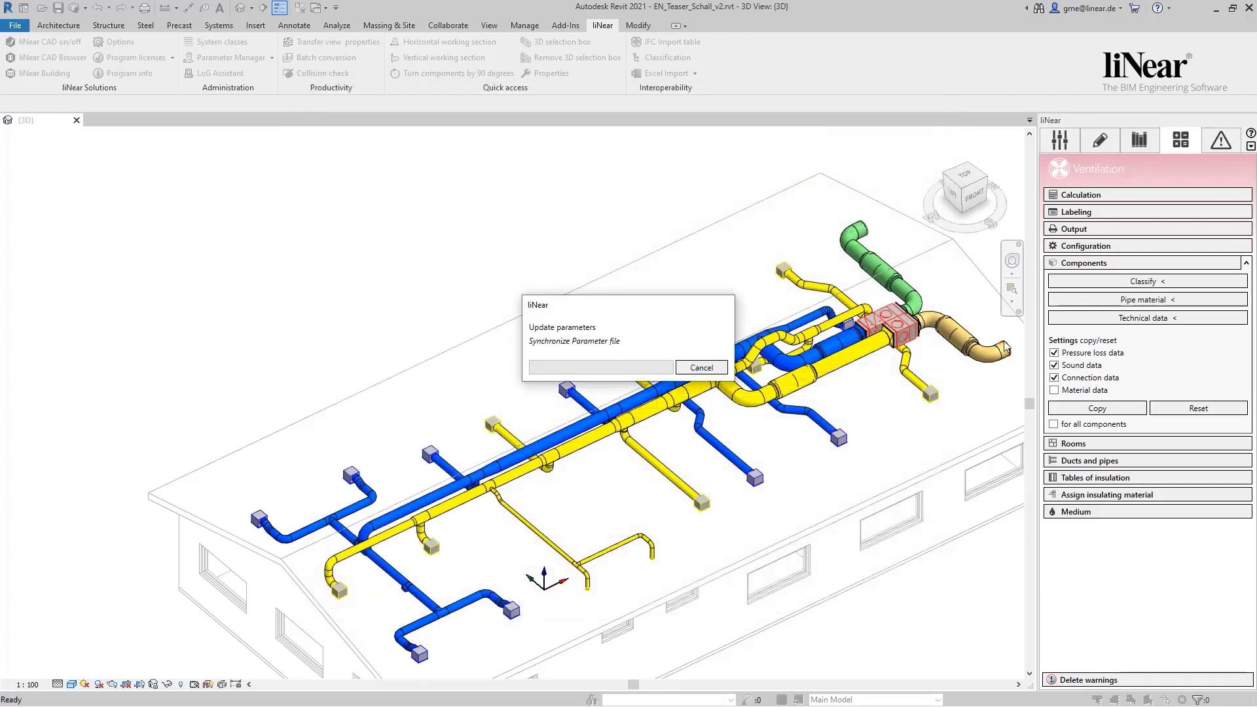
Generate a print preview of the sound level calculation's flow paths for the whole project.
left_click(1115, 230)
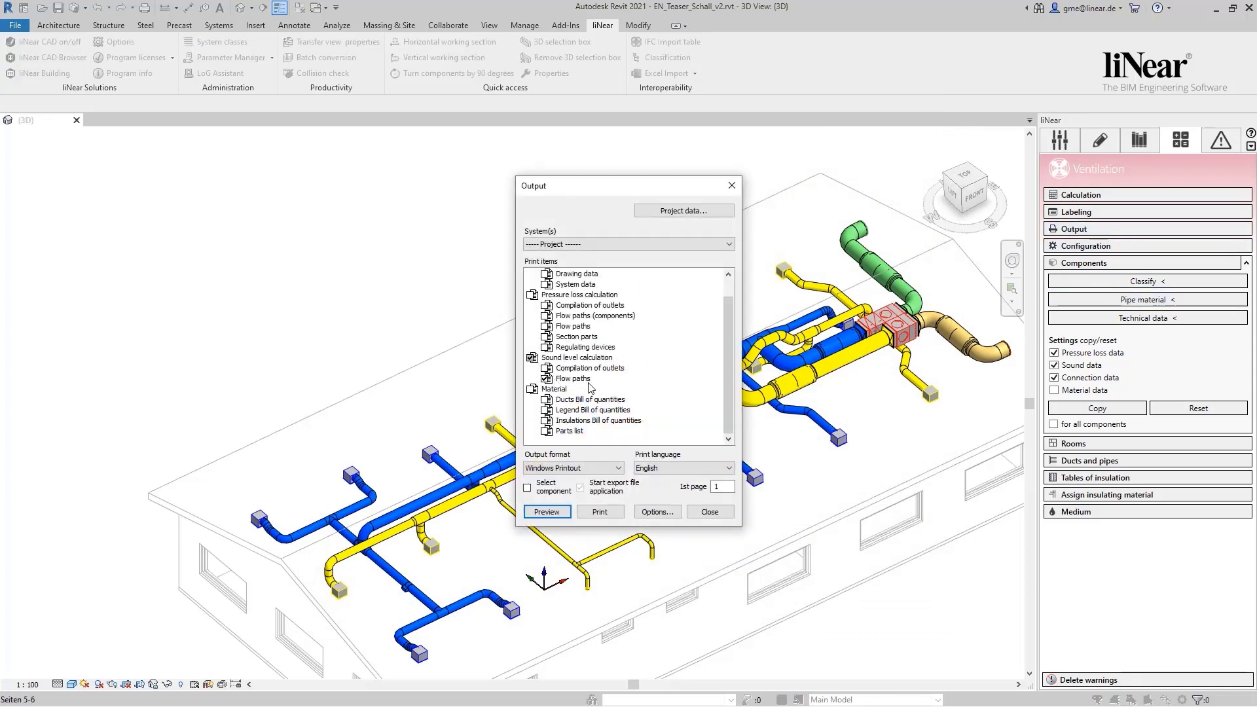
left_click(547, 512)
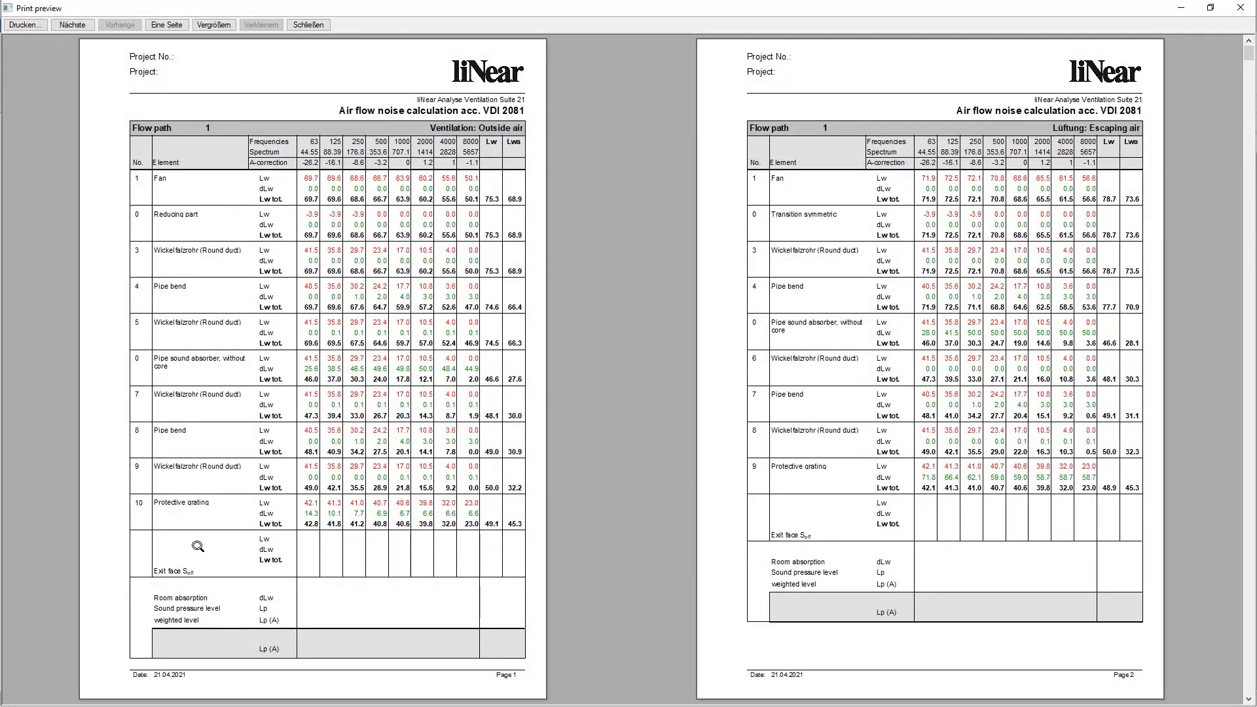
Page through the air flow noise report to the Room 1 Reception total result, and return to the 3D model.
left_click(74, 26)
left_click(74, 26)
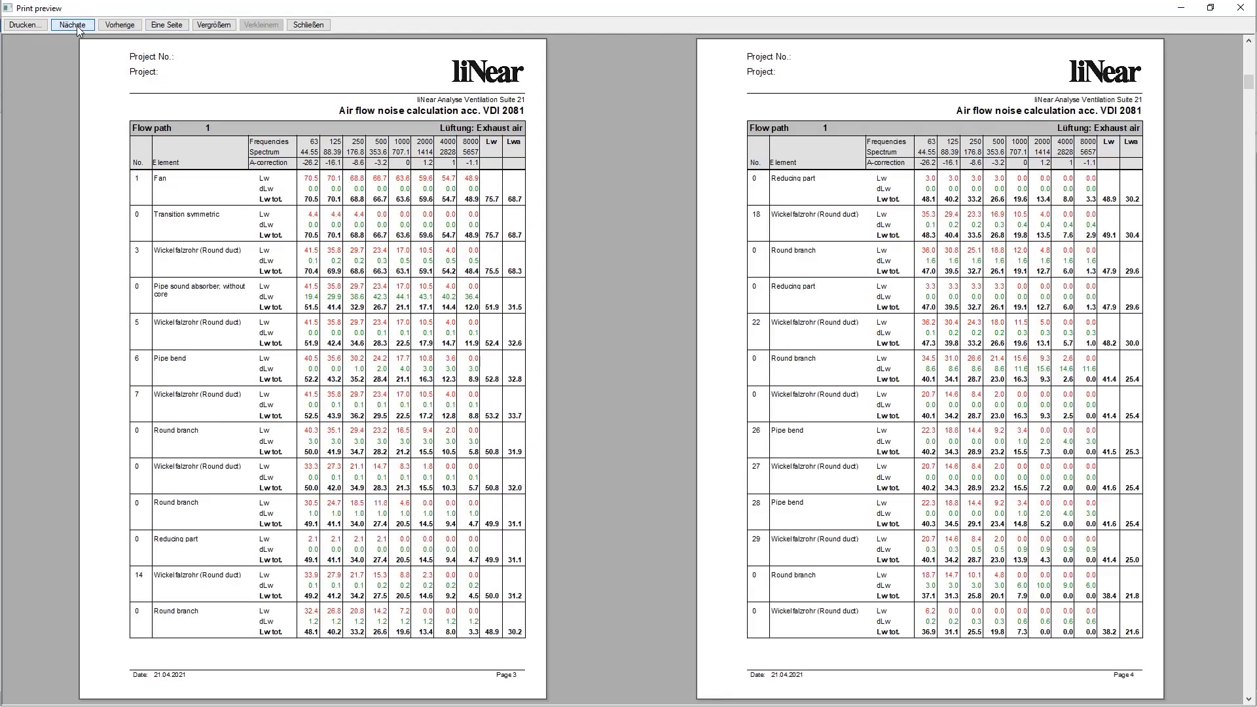
left_click(74, 25)
left_click(76, 25)
left_click(77, 25)
left_click(76, 26)
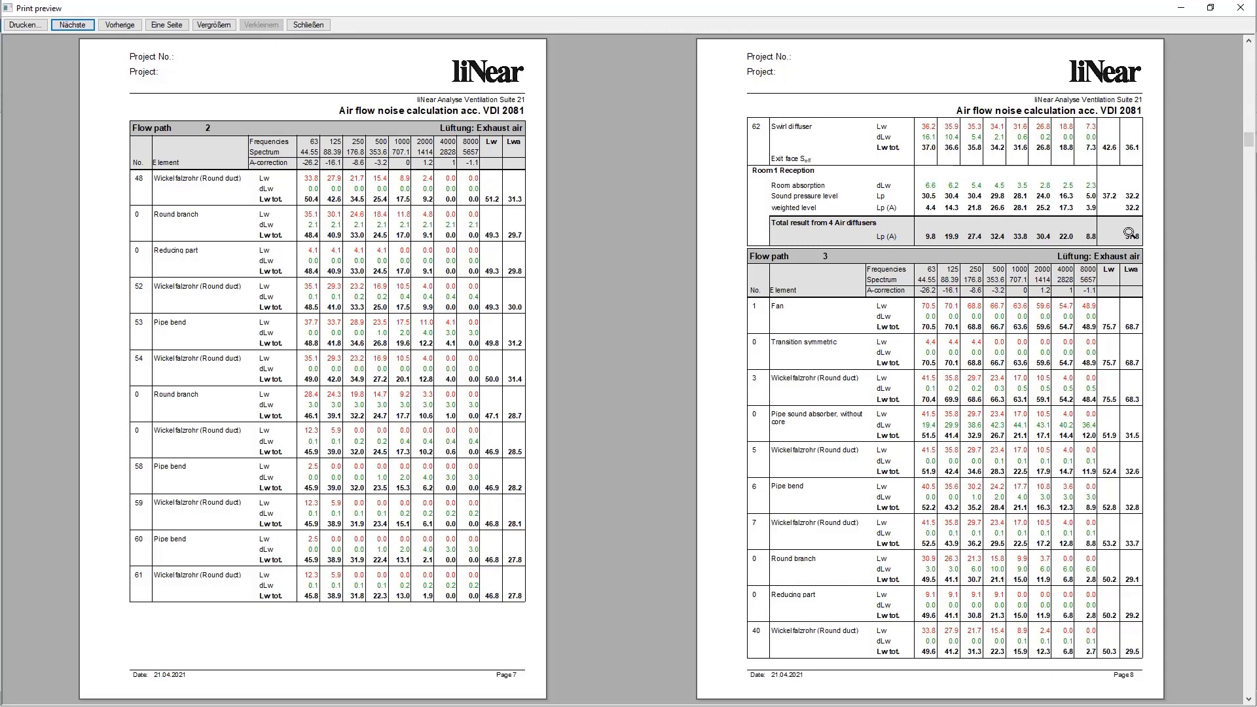
left_click(308, 25)
left_click(737, 188)
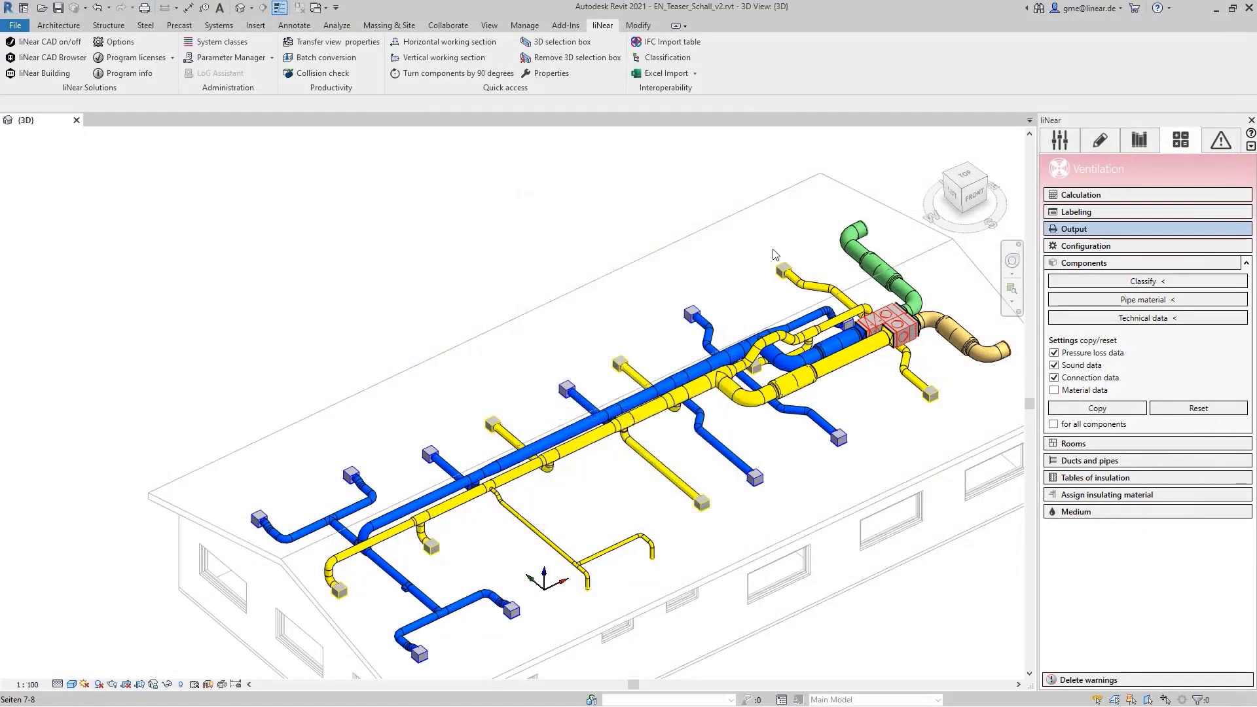
middle_click_drag(888, 428, 874, 446, "shift")
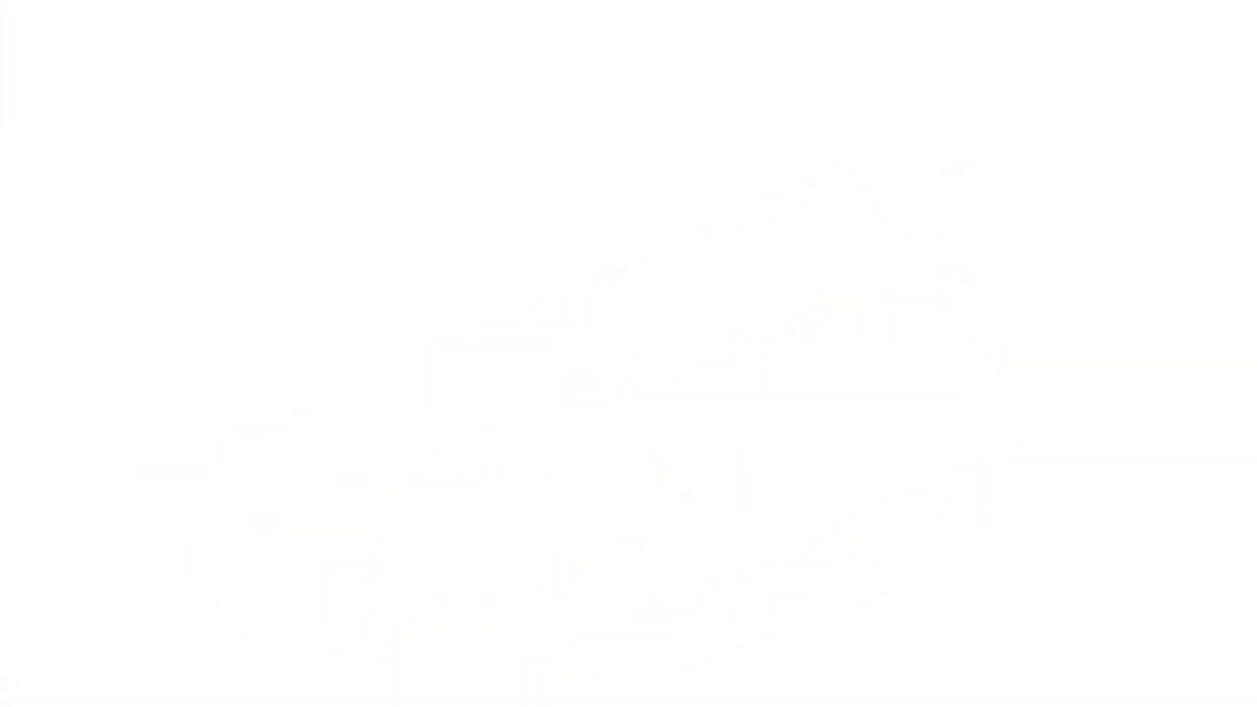